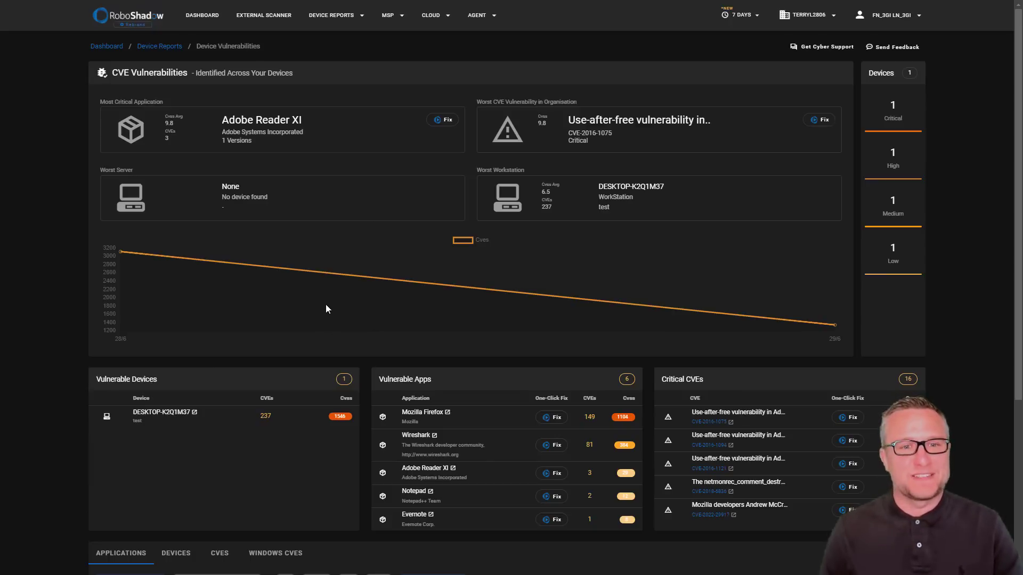
View the RoboShadow Agent installation details from the agent downloads page, then return to the vulnerabilities dashboard.
{"action": "left_click", "coordinate": [480, 15]}
{"action": "left_click", "coordinate": [509, 38]}
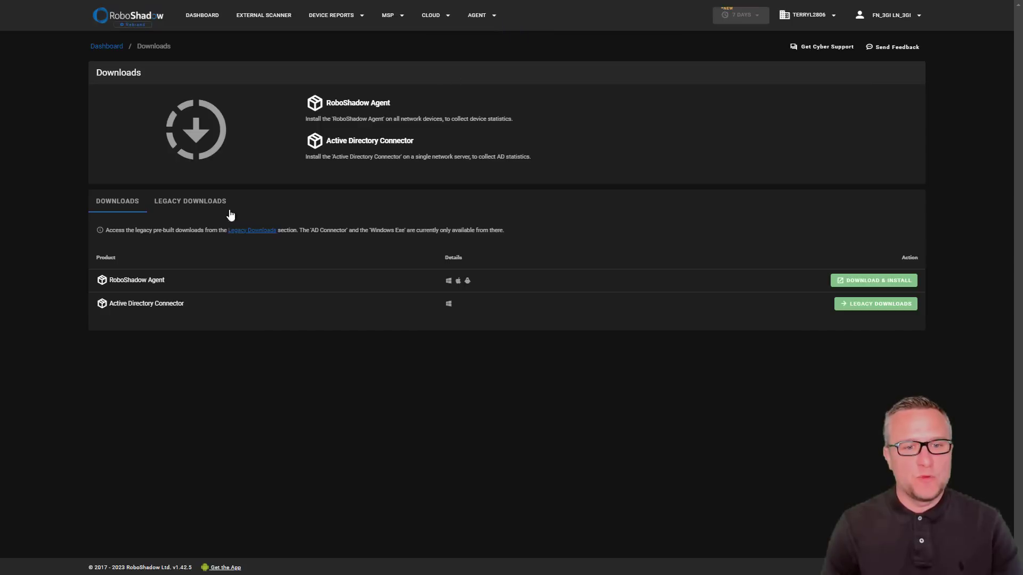
{"action": "left_click", "coordinate": [904, 283]}
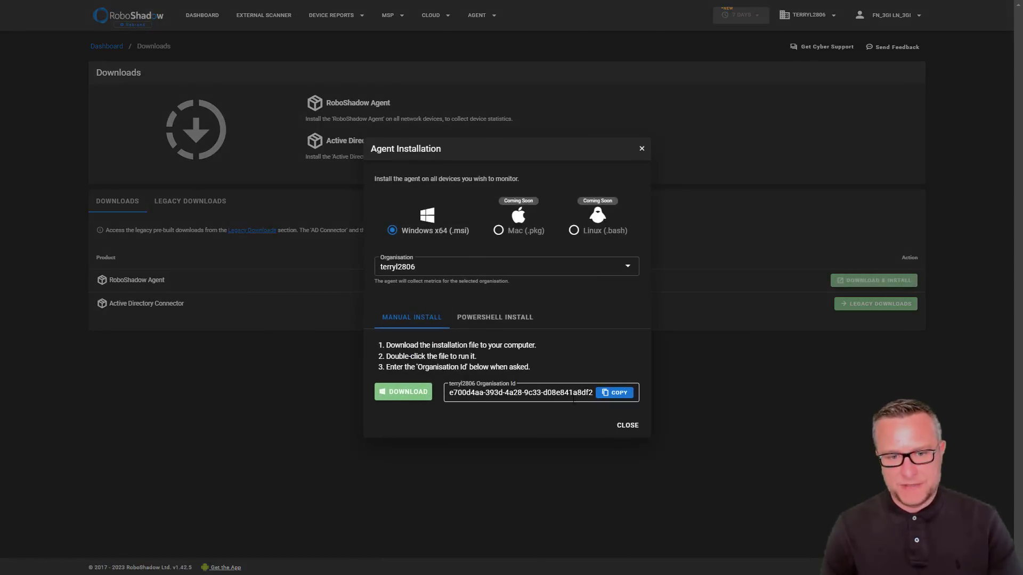
{"action": "left_click", "coordinate": [624, 425]}
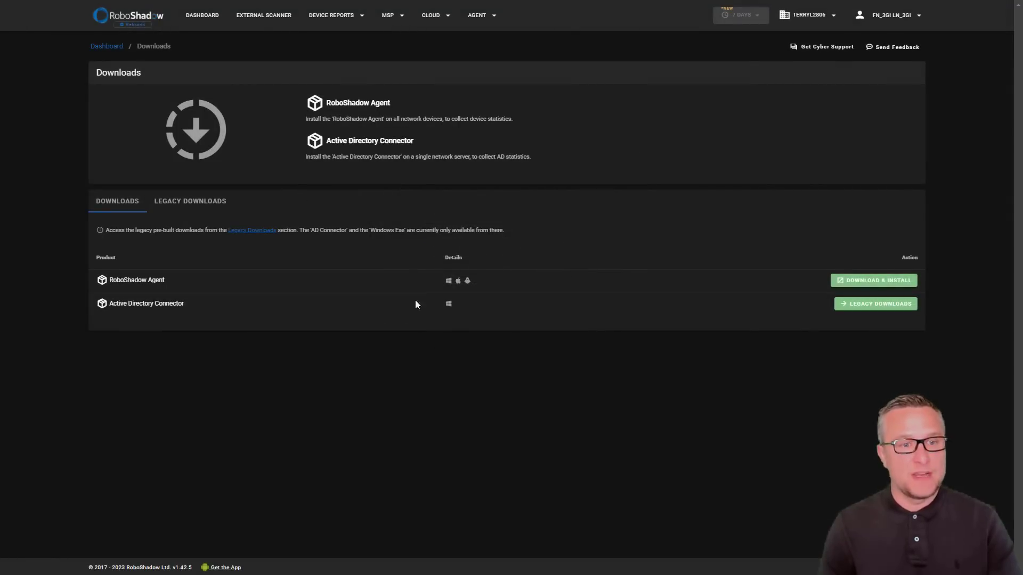
{"action": "key", "text": "alt+Left"}
Queue a Winget update of Mozilla Firefox 113.0.2 on DESKTOP-K2Q1M37.
{"action": "scroll", "coordinate": [511, 360], "scroll_direction": "down", "scroll_amount": 2}
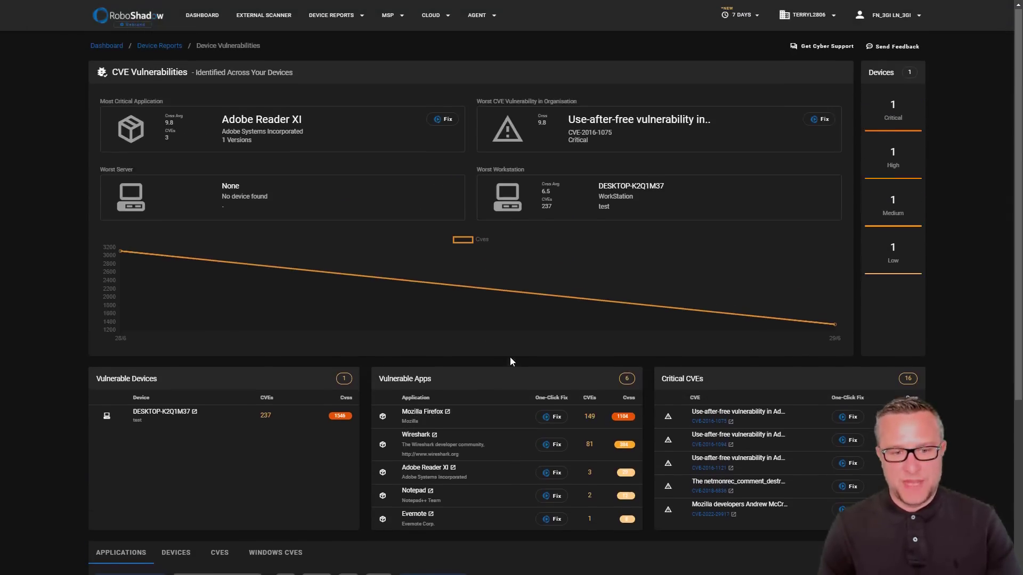
{"action": "scroll", "coordinate": [459, 187], "scroll_direction": "down", "scroll_amount": 5}
{"action": "scroll", "coordinate": [435, 332], "scroll_direction": "down", "scroll_amount": 1}
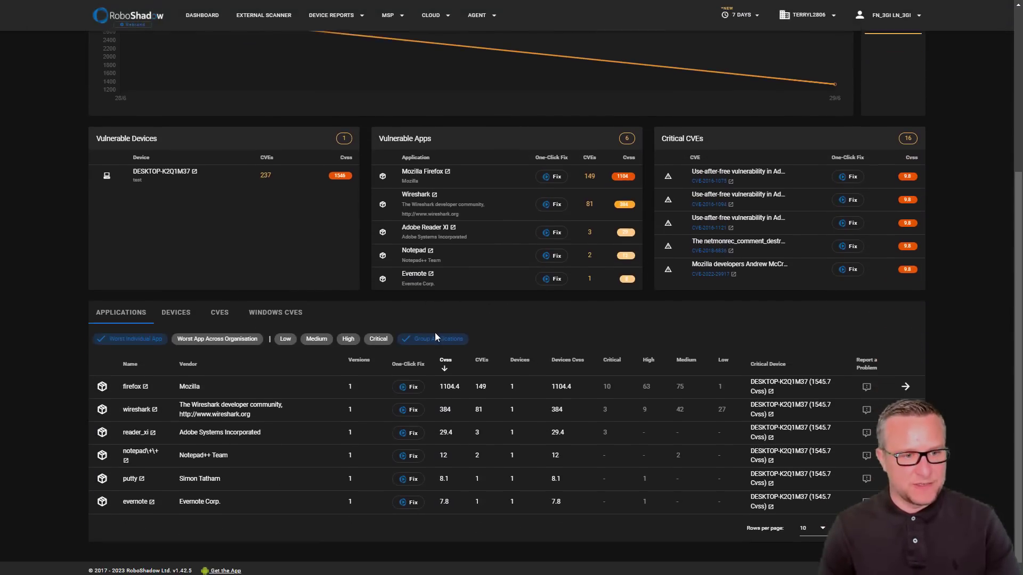
{"action": "left_click", "coordinate": [409, 383]}
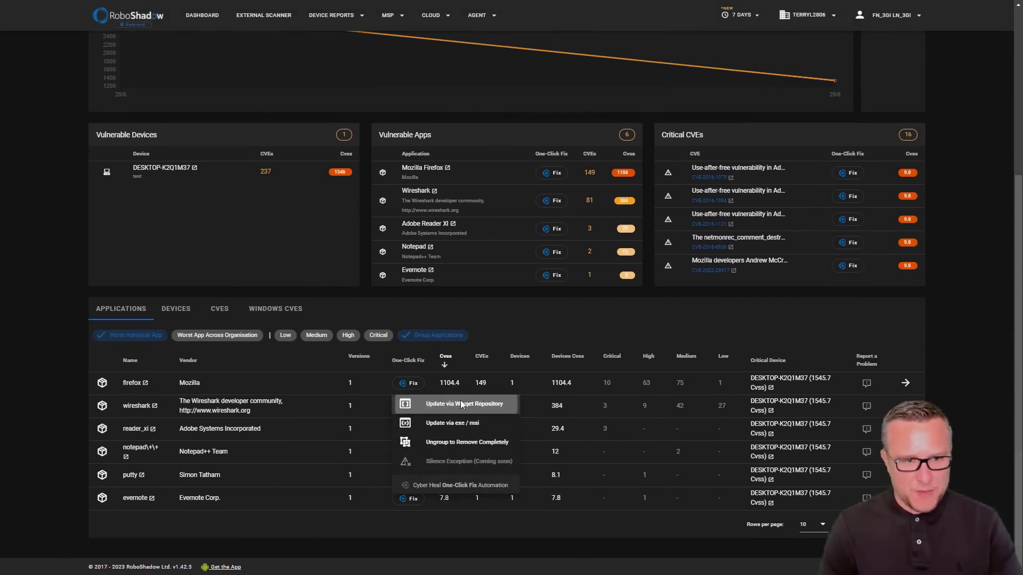
{"action": "left_click", "coordinate": [458, 404]}
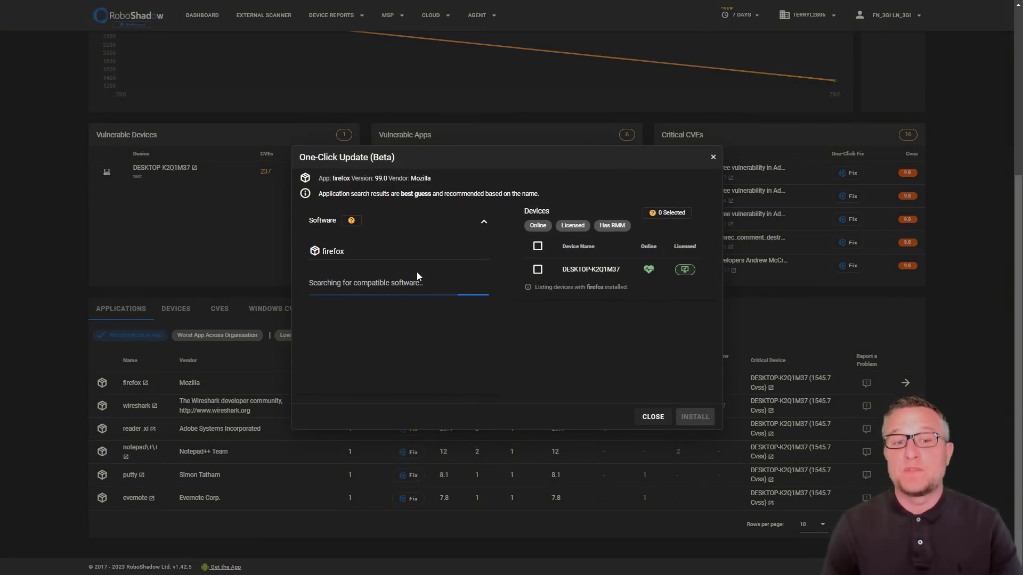
{"action": "left_click", "coordinate": [390, 319]}
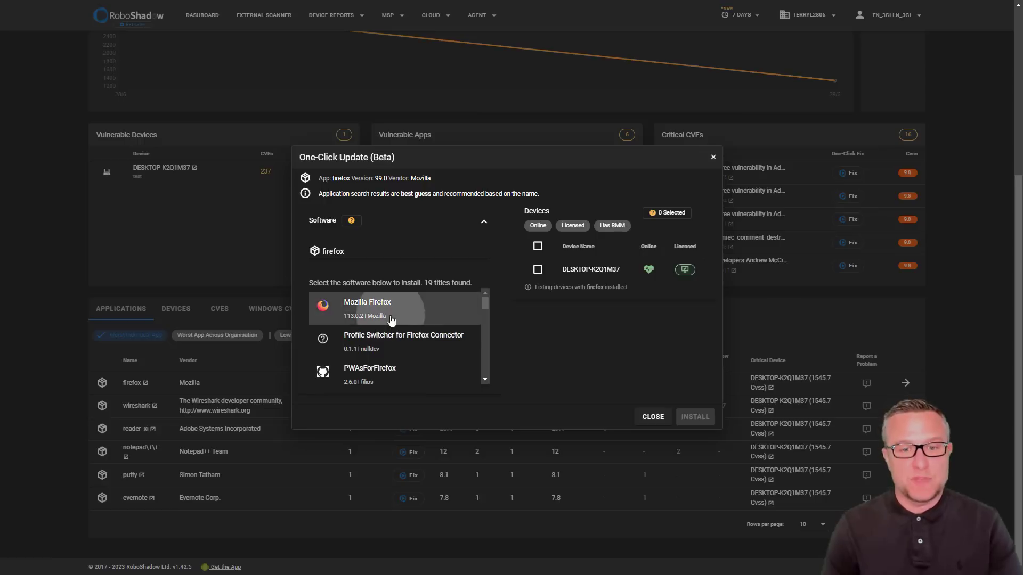
{"action": "left_click", "coordinate": [537, 270]}
{"action": "left_click", "coordinate": [697, 417]}
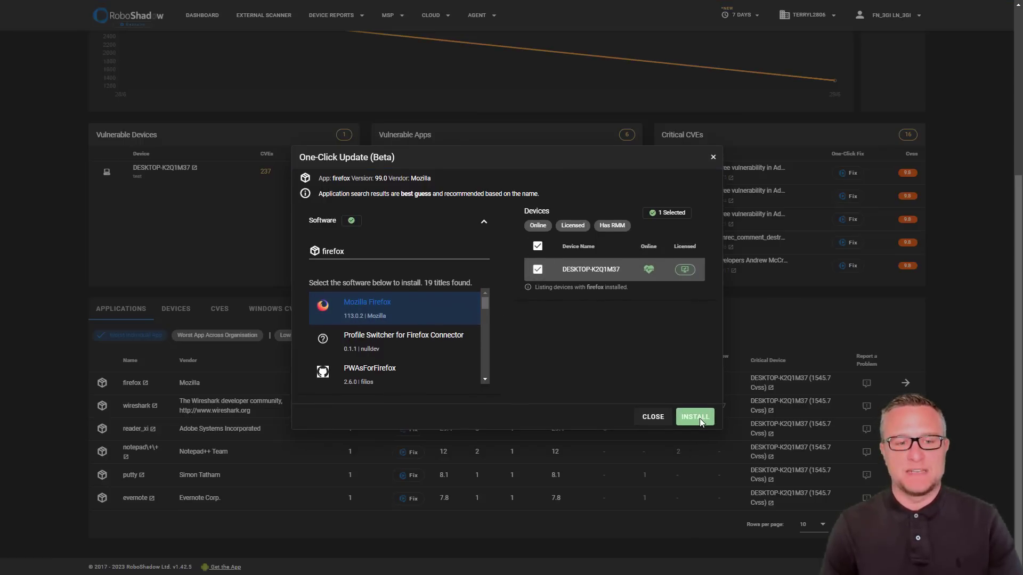
Queue a Winget update of Wireshark 4.0.5.0 on DESKTOP-K2Q1M37.
{"action": "left_click", "coordinate": [412, 408]}
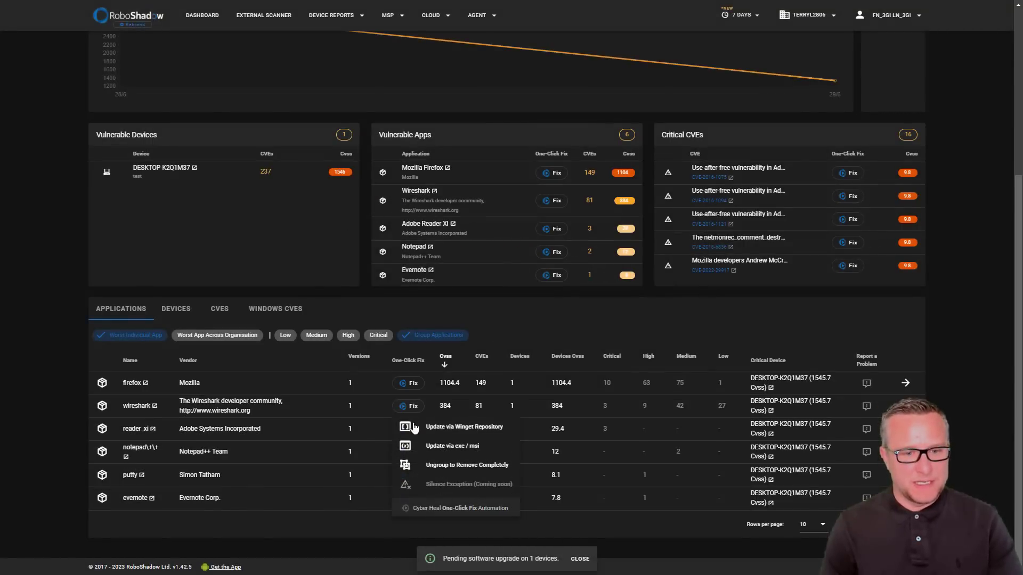
{"action": "left_click", "coordinate": [406, 423]}
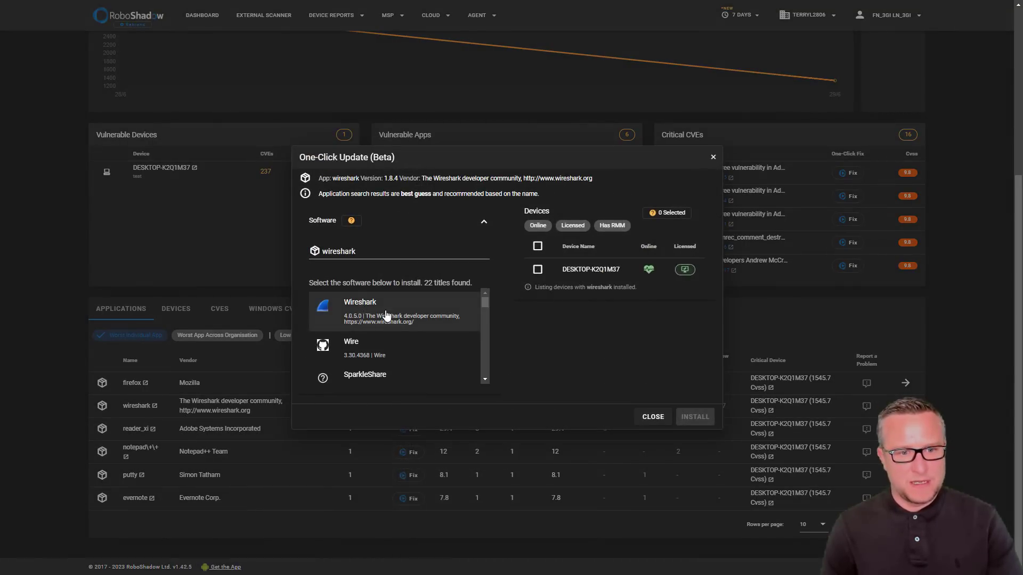
{"action": "left_click", "coordinate": [383, 314]}
{"action": "left_click", "coordinate": [537, 270]}
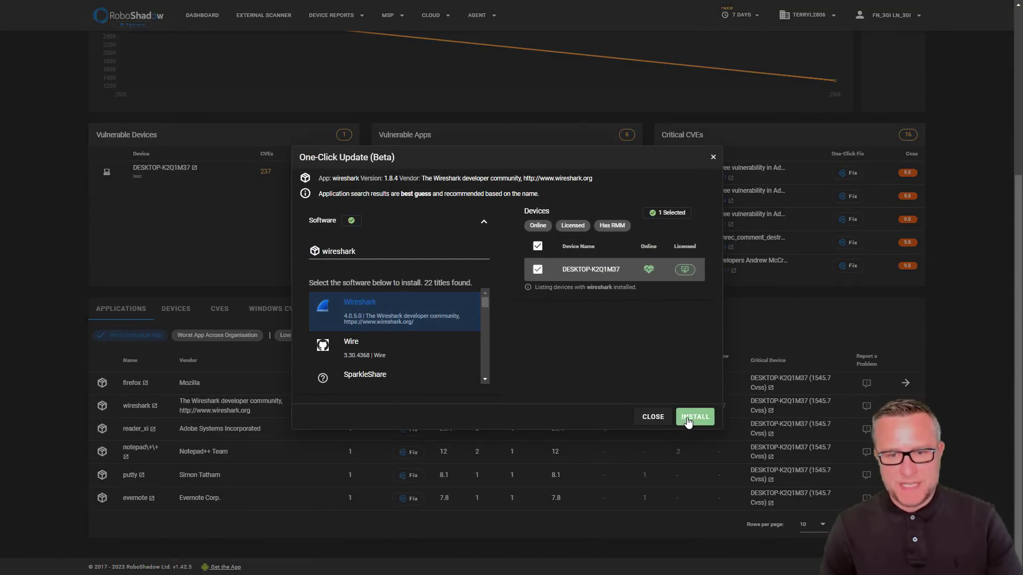
{"action": "left_click", "coordinate": [693, 417]}
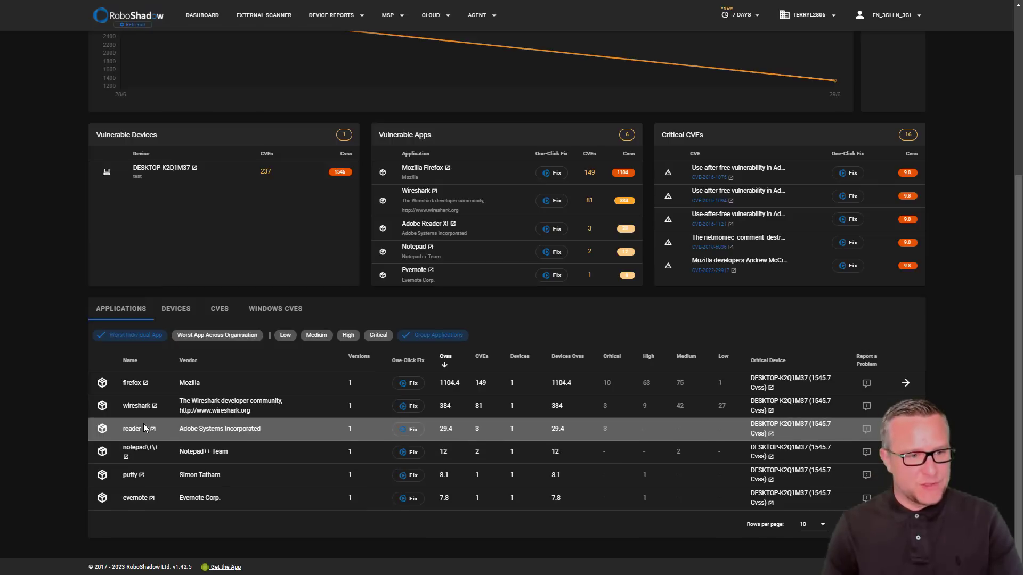
{"action": "left_click", "coordinate": [415, 431]}
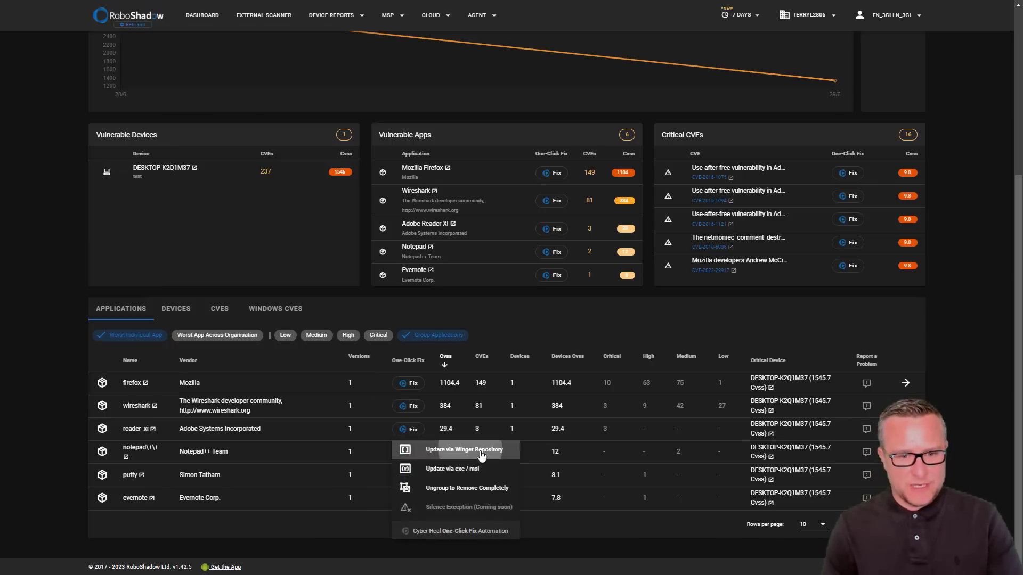
{"action": "left_click", "coordinate": [455, 449]}
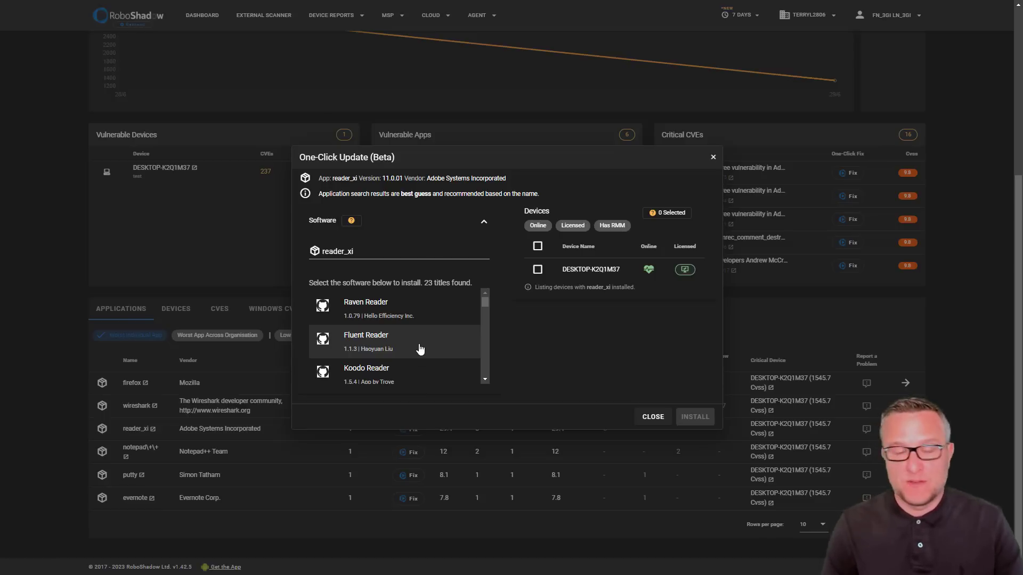
{"action": "scroll", "coordinate": [418, 347], "scroll_direction": "down", "scroll_amount": 5}
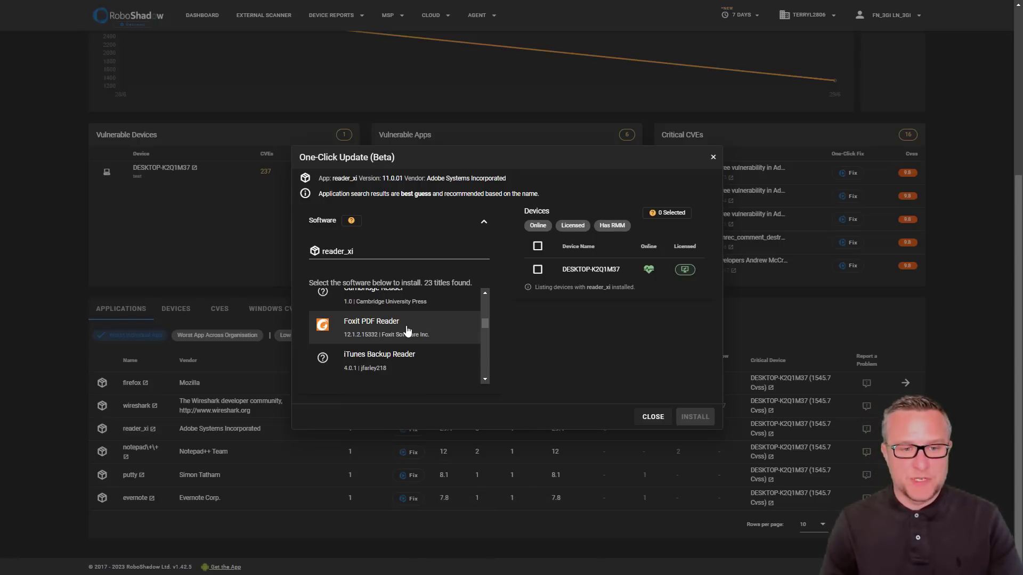
{"action": "left_click", "coordinate": [653, 417]}
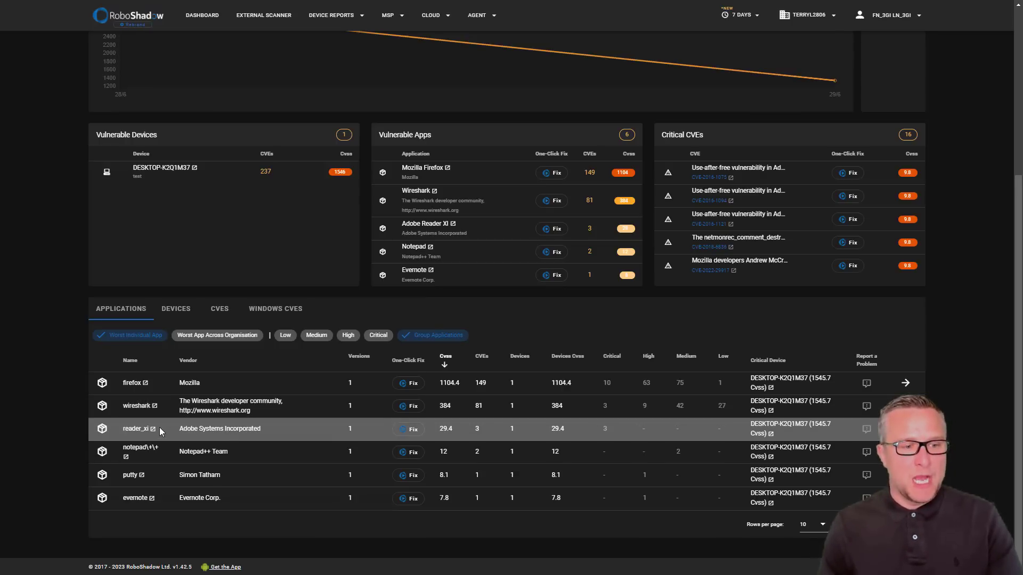
Ungroup the applications table and queue complete removal of Adobe Reader XI from DESKTOP-K2Q1M37.
{"action": "left_click", "coordinate": [413, 429]}
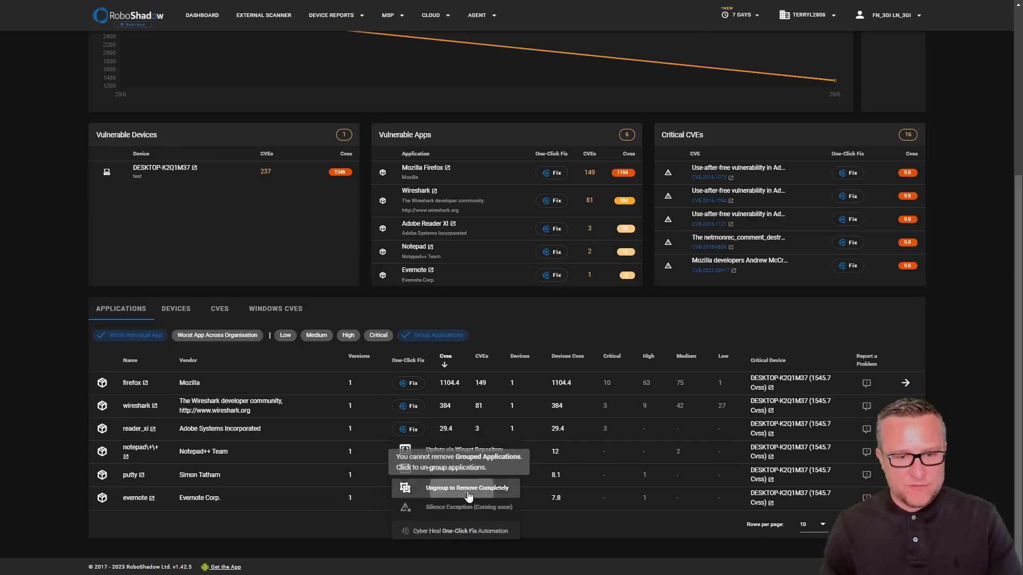
{"action": "left_click", "coordinate": [413, 429]}
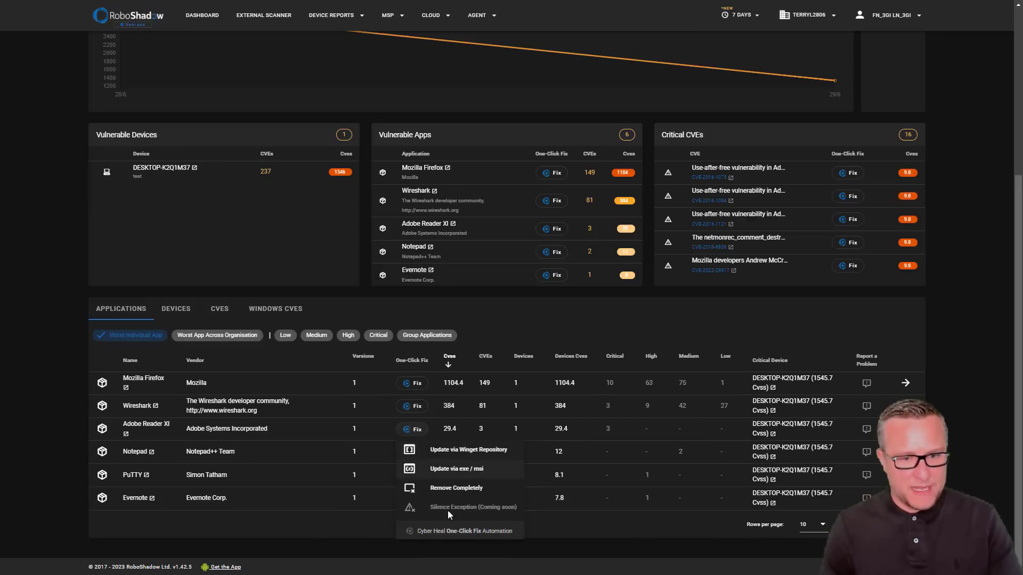
{"action": "left_click", "coordinate": [490, 489]}
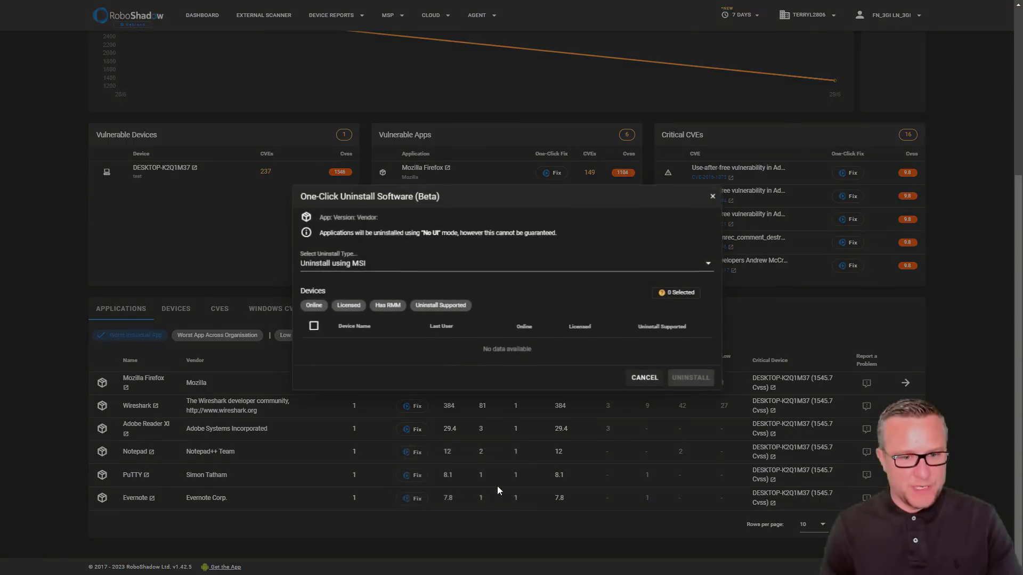
{"action": "left_click", "coordinate": [347, 351]}
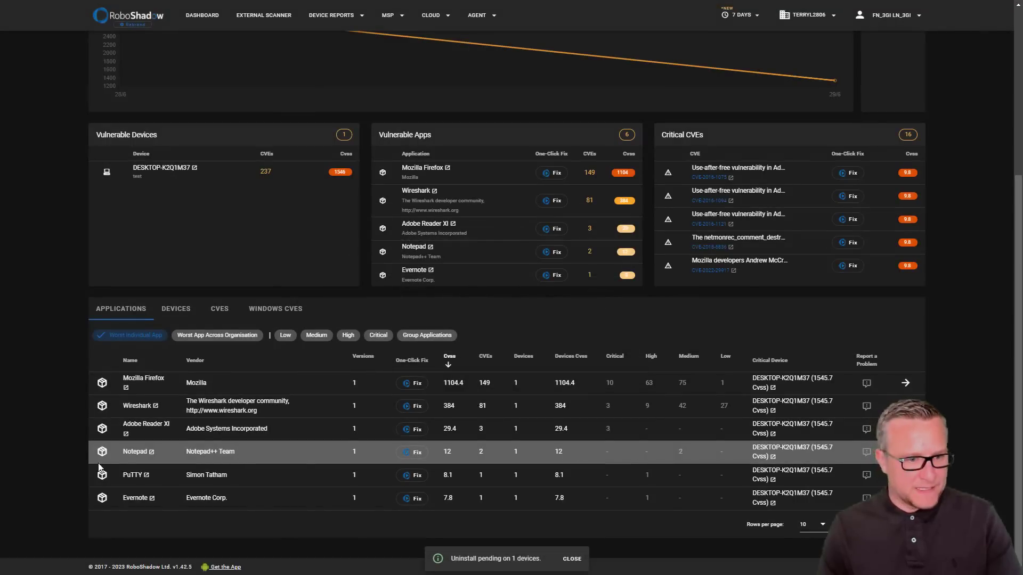
Queue a Winget update of PuTTY to 0.78.0.0 on DESKTOP-K2Q1M37.
{"action": "left_click", "coordinate": [409, 476]}
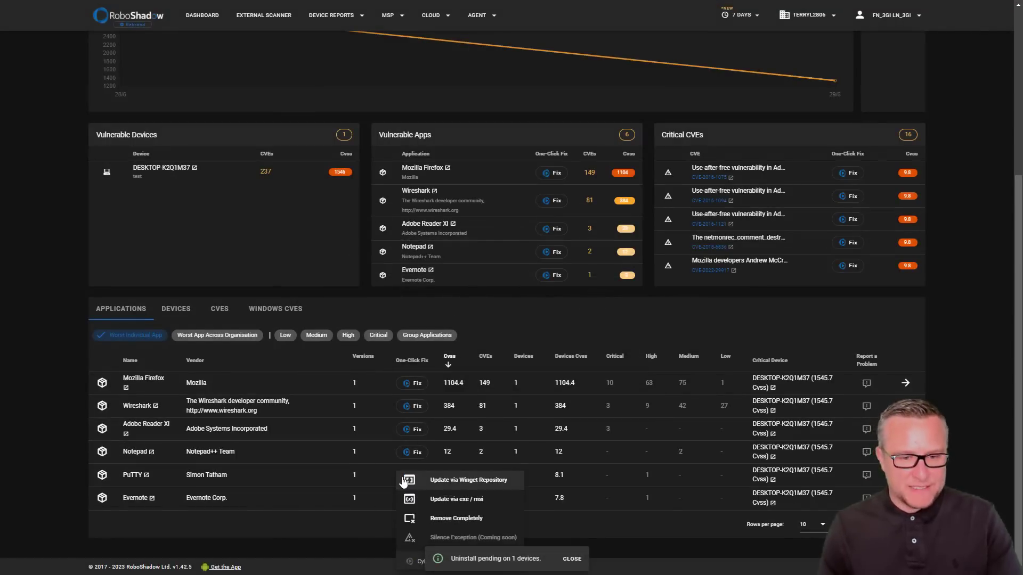
{"action": "left_click", "coordinate": [471, 481]}
{"action": "left_click", "coordinate": [376, 312]}
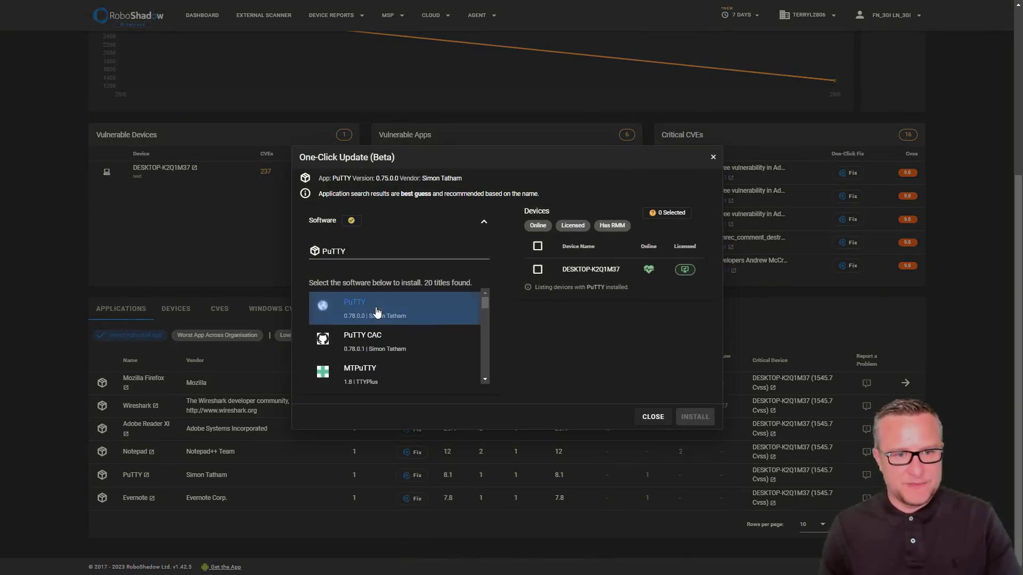
{"action": "left_click", "coordinate": [538, 270]}
{"action": "left_click", "coordinate": [711, 417]}
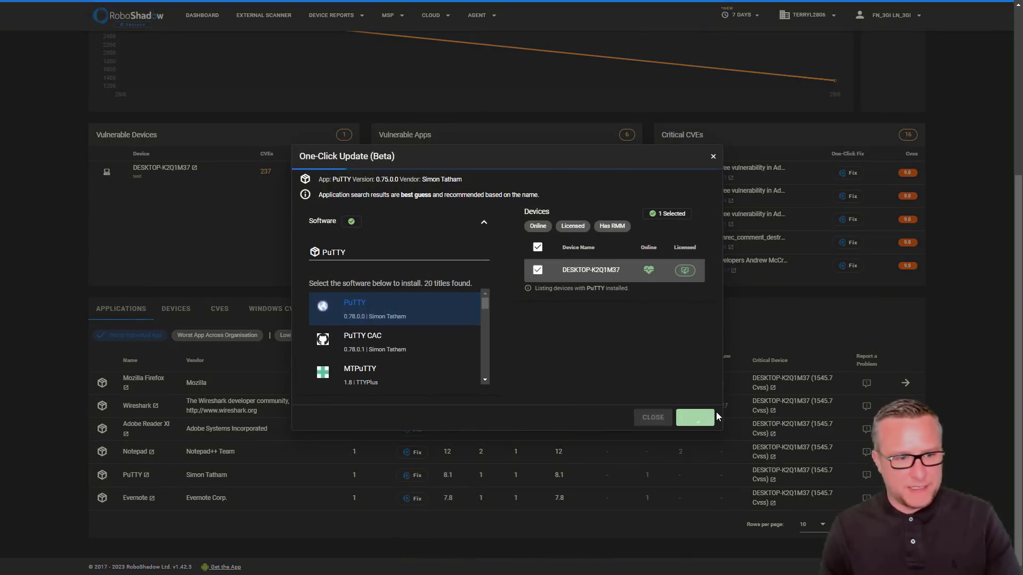
Queue a Winget update of Evernote to 10.48.4 on DESKTOP-K2Q1M37.
{"action": "left_click", "coordinate": [412, 475]}
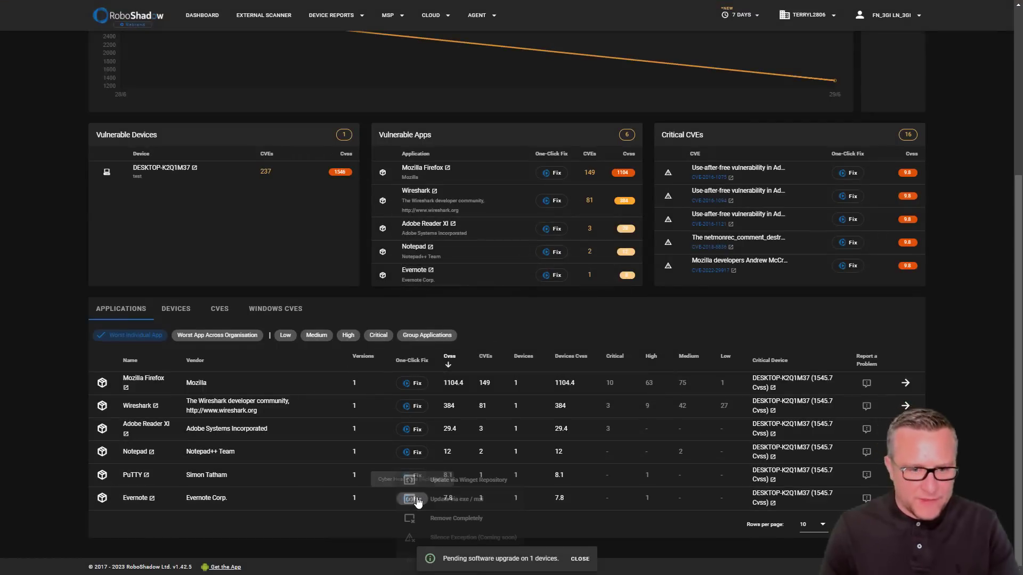
{"action": "left_click", "coordinate": [481, 483]}
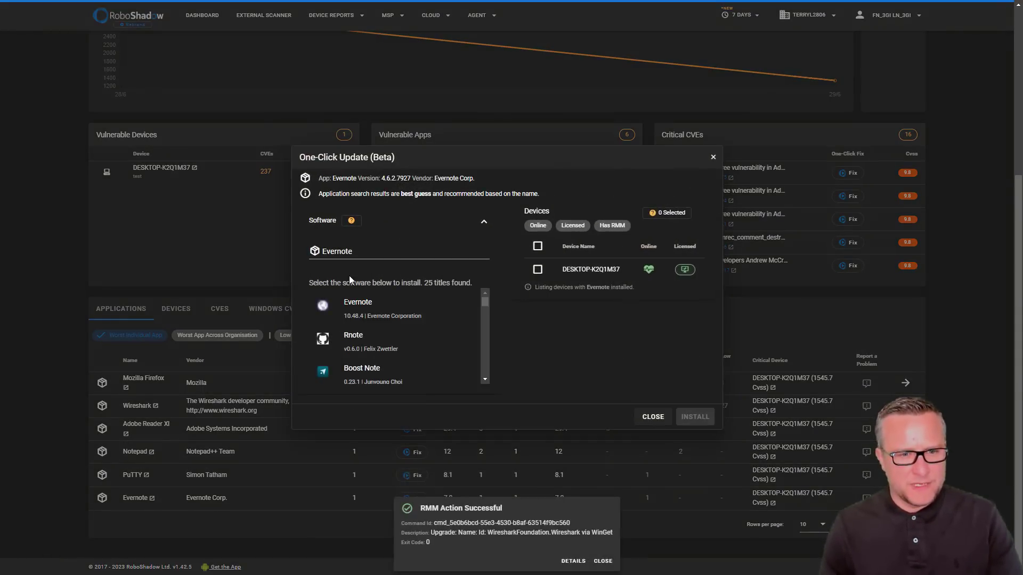
{"action": "left_click", "coordinate": [373, 309]}
{"action": "left_click", "coordinate": [538, 270]}
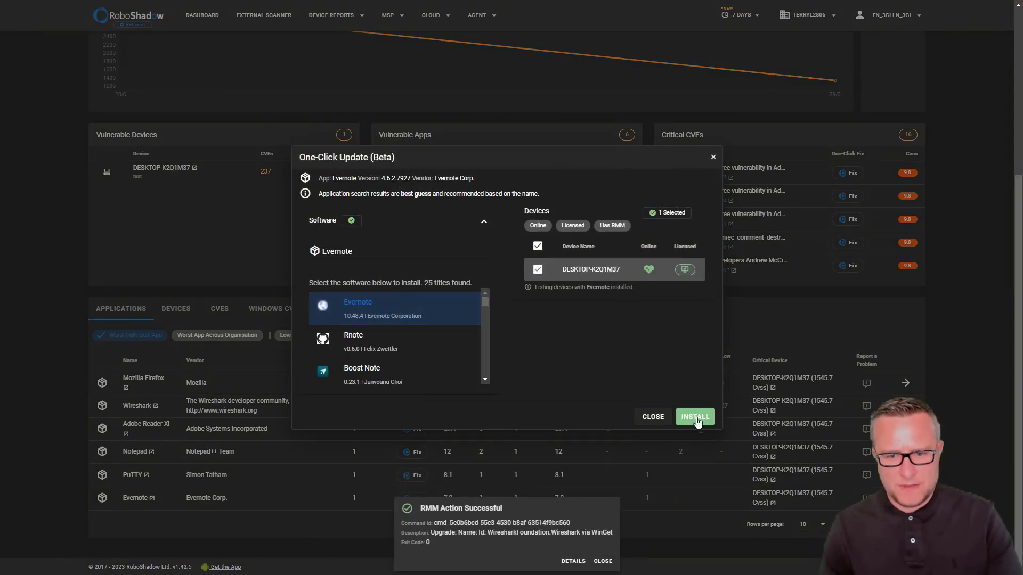
{"action": "left_click", "coordinate": [695, 418]}
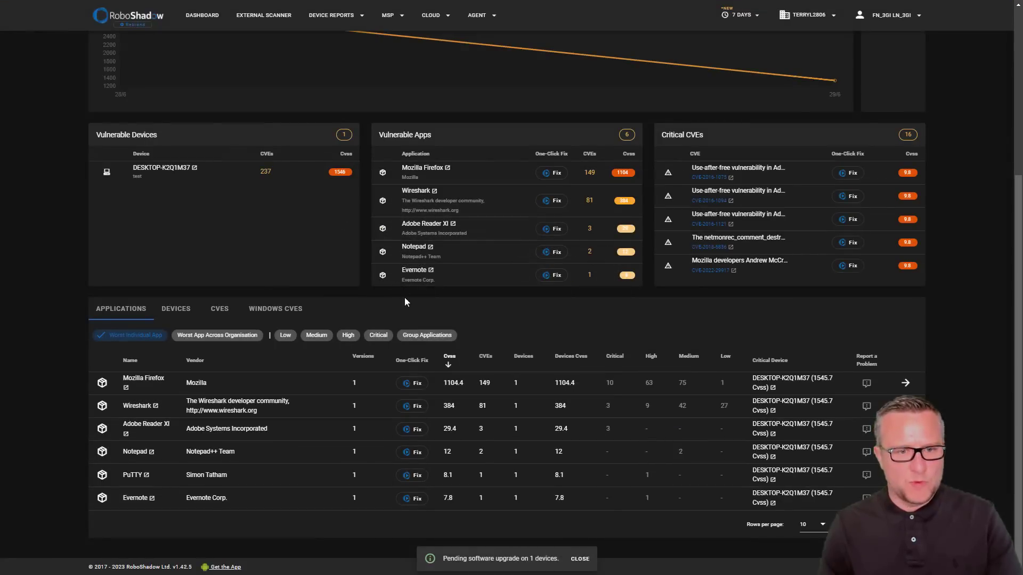
Return to the main dashboard and review its statistics.
{"action": "left_click", "coordinate": [197, 21]}
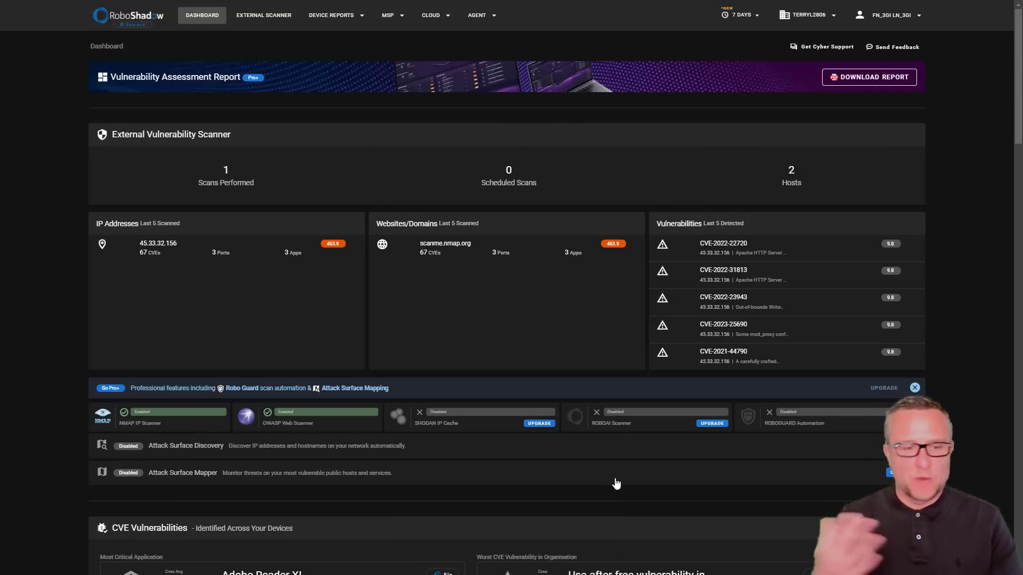
{"action": "scroll", "coordinate": [611, 426], "scroll_direction": "down", "scroll_amount": 5}
{"action": "scroll", "coordinate": [612, 426], "scroll_direction": "up", "scroll_amount": 4}
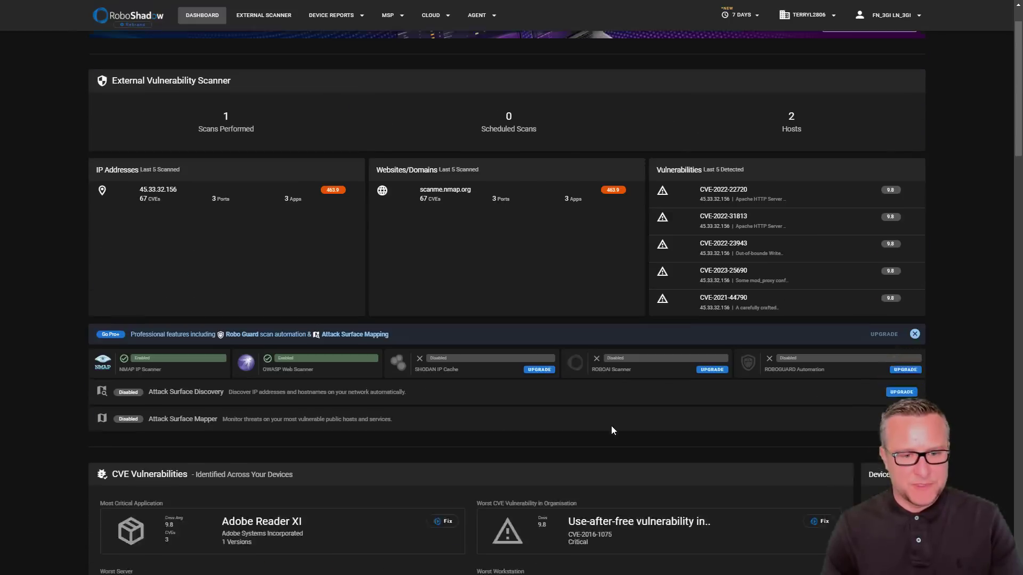
{"action": "scroll", "coordinate": [612, 426], "scroll_direction": "down", "scroll_amount": 4}
{"action": "scroll", "coordinate": [611, 430], "scroll_direction": "down", "scroll_amount": 7}
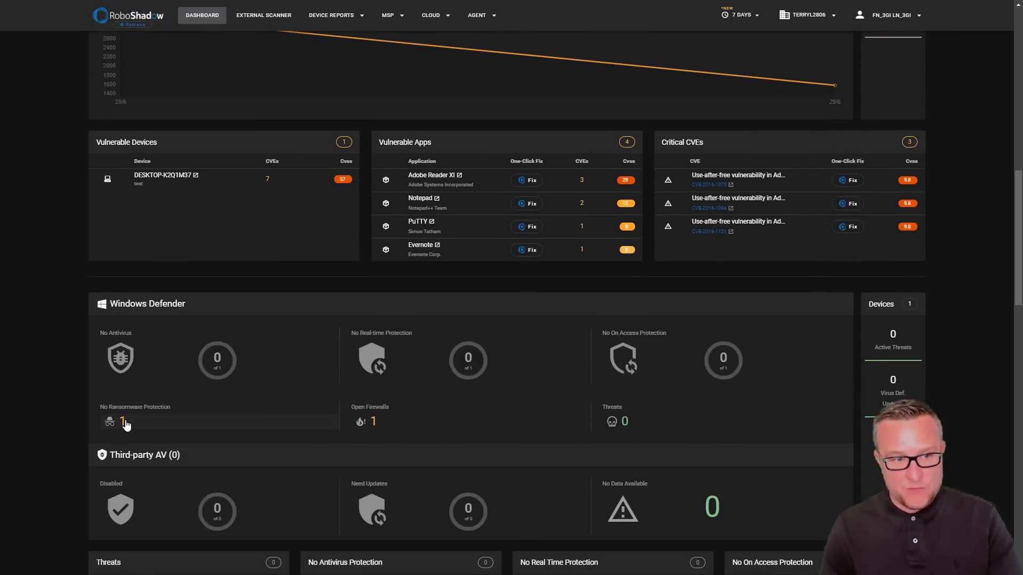
{"action": "scroll", "coordinate": [377, 393], "scroll_direction": "up", "scroll_amount": 15}
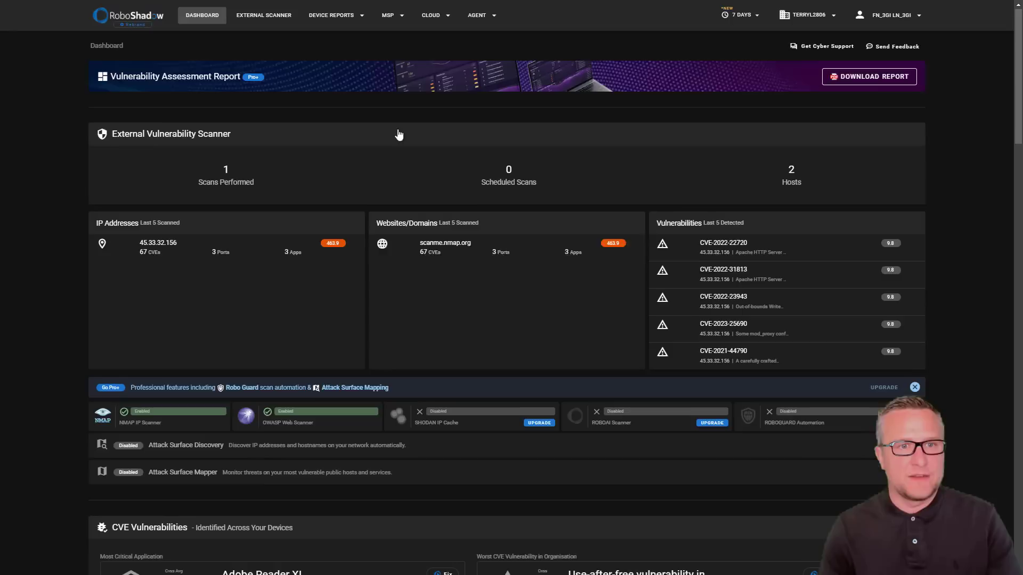
Open the Cyber Heal details page for DESKTOP-K2Q1M37.
{"action": "left_click", "coordinate": [479, 28]}
{"action": "left_click", "coordinate": [497, 38]}
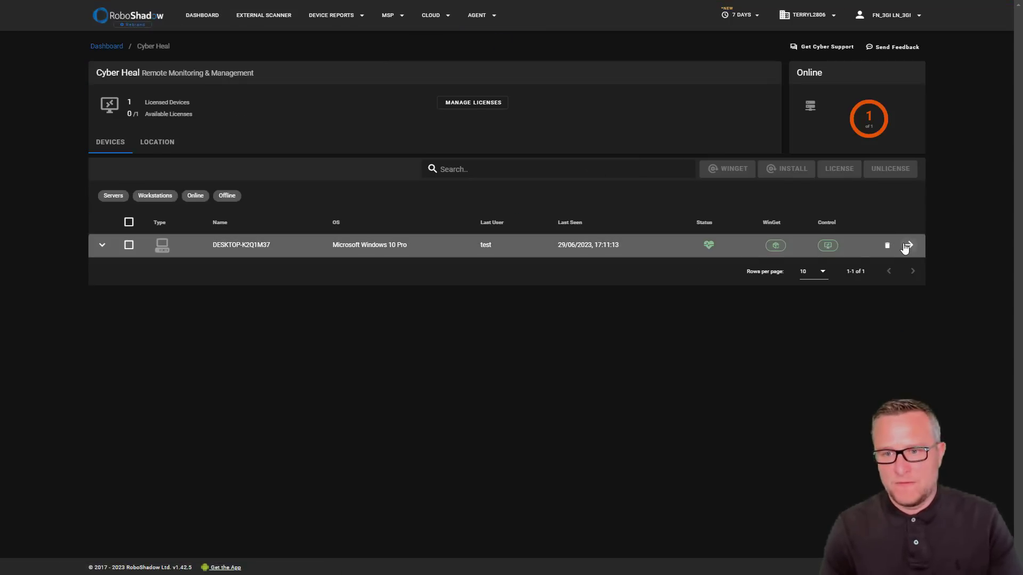
{"action": "left_click", "coordinate": [909, 245]}
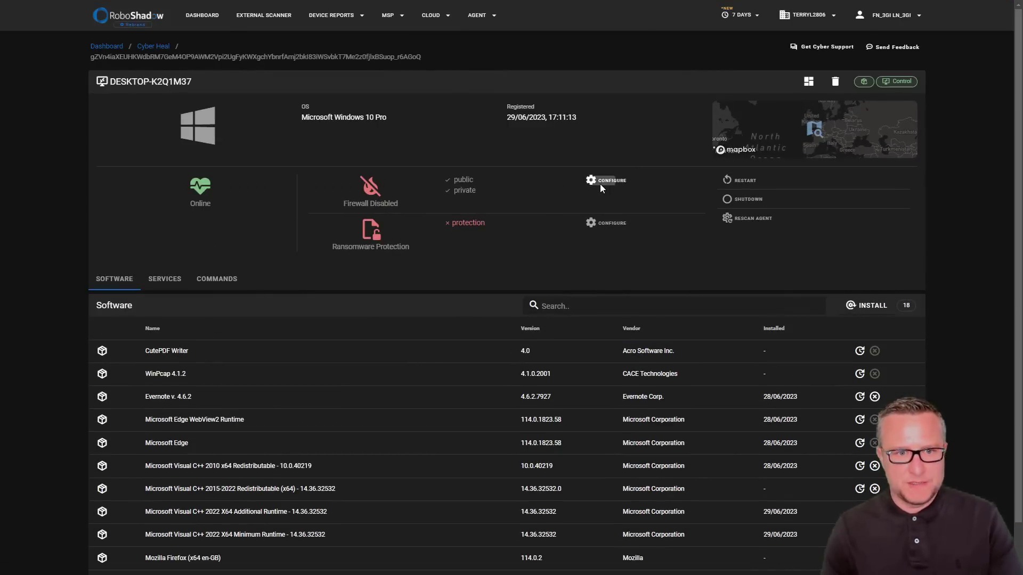
Turn on the firewall for DESKTOP-K2Q1M37.
{"action": "left_click", "coordinate": [602, 181]}
{"action": "left_click", "coordinate": [531, 270]}
{"action": "left_click", "coordinate": [567, 352]}
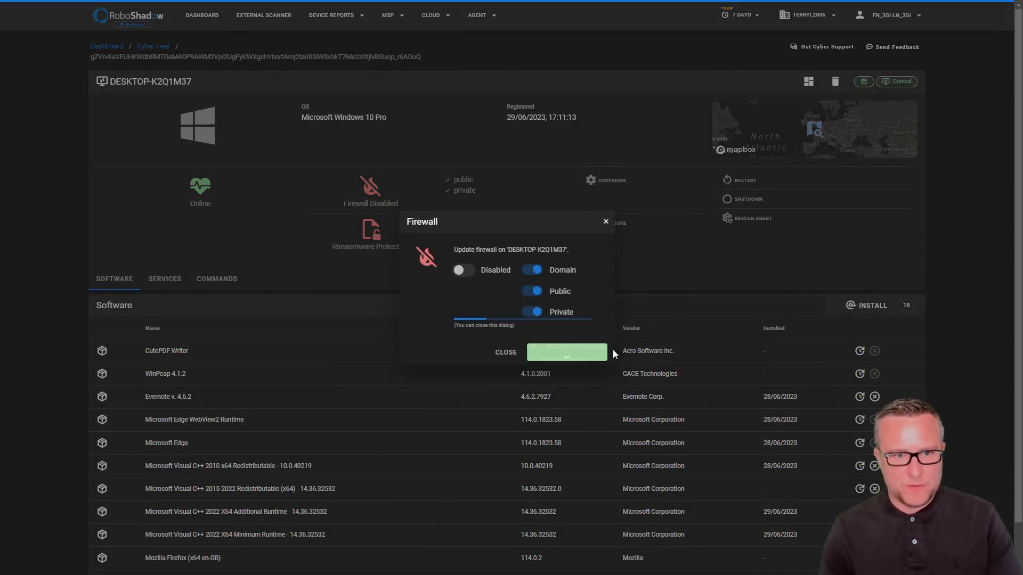
Enable ransomware protection on the device and view its command history.
{"action": "left_click", "coordinate": [607, 224]}
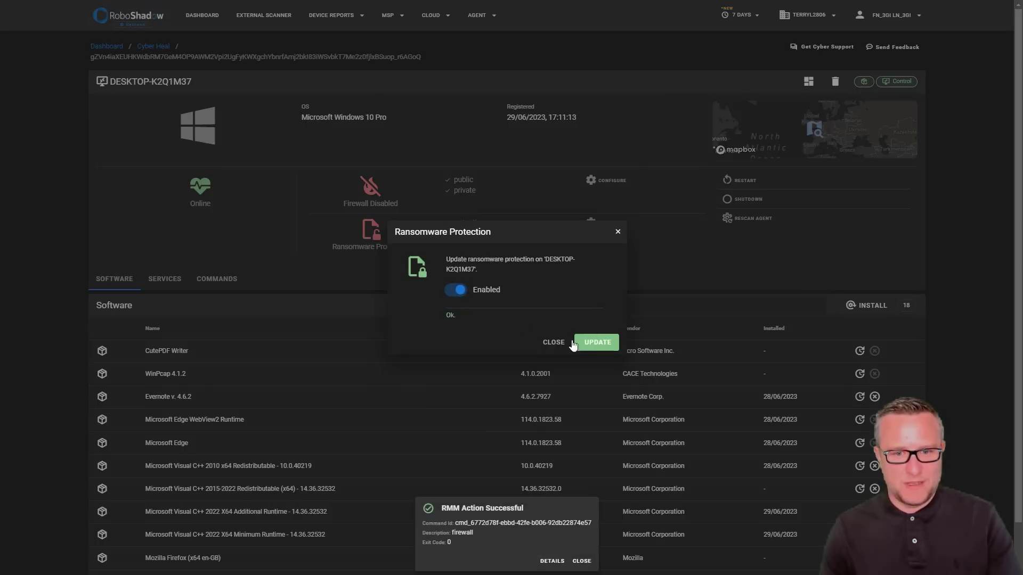
{"action": "left_click", "coordinate": [604, 345]}
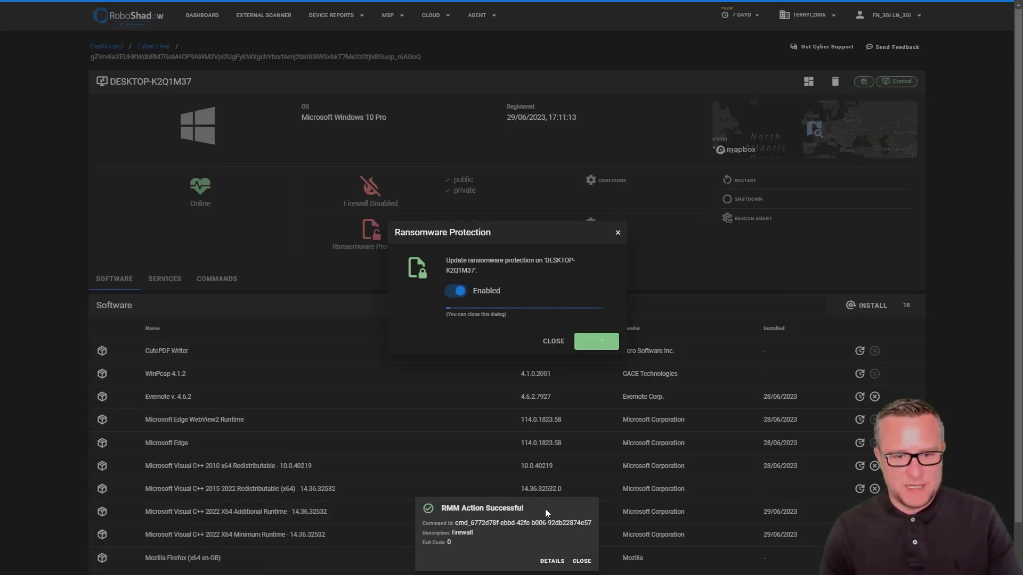
{"action": "left_click", "coordinate": [219, 283]}
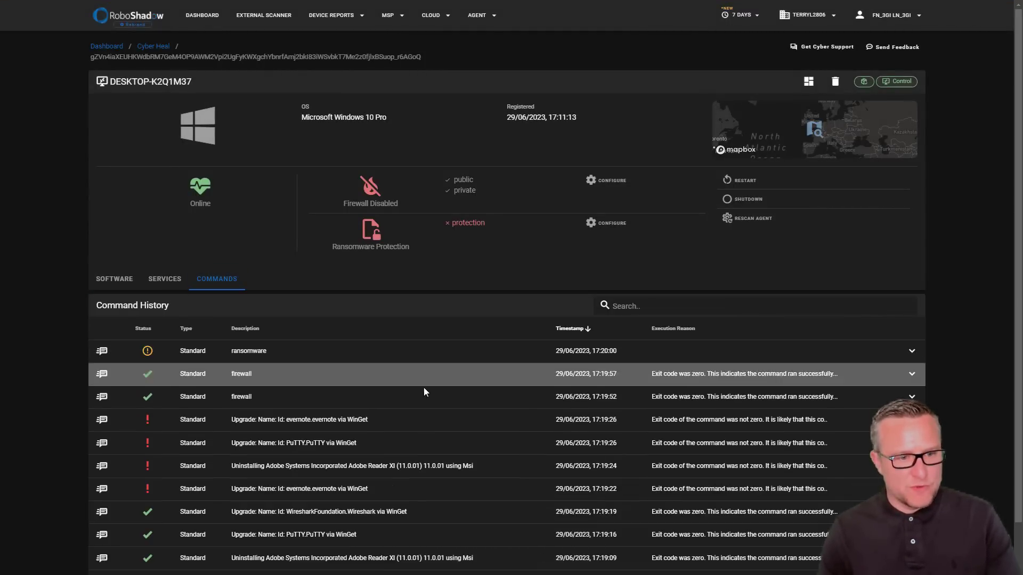
{"action": "scroll", "coordinate": [392, 487], "scroll_direction": "down", "scroll_amount": 1}
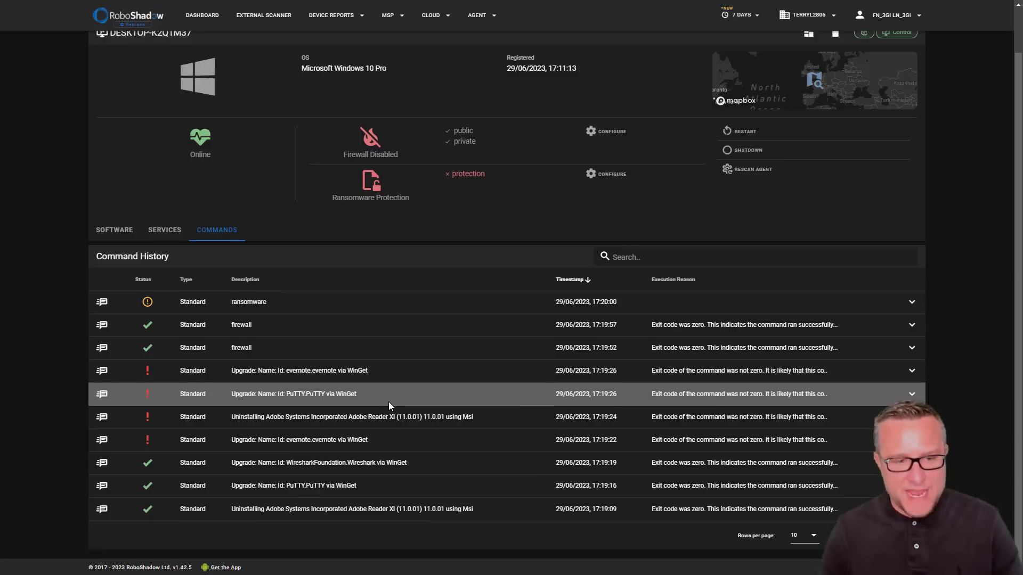
{"action": "scroll", "coordinate": [375, 399], "scroll_direction": "up", "scroll_amount": 1}
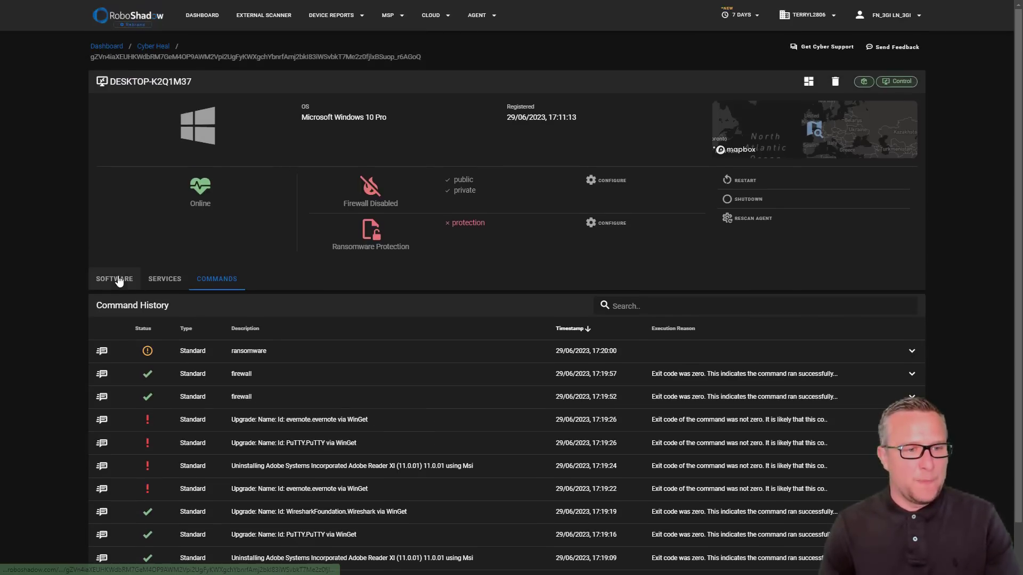
{"action": "scroll", "coordinate": [375, 405], "scroll_direction": "down", "scroll_amount": 1}
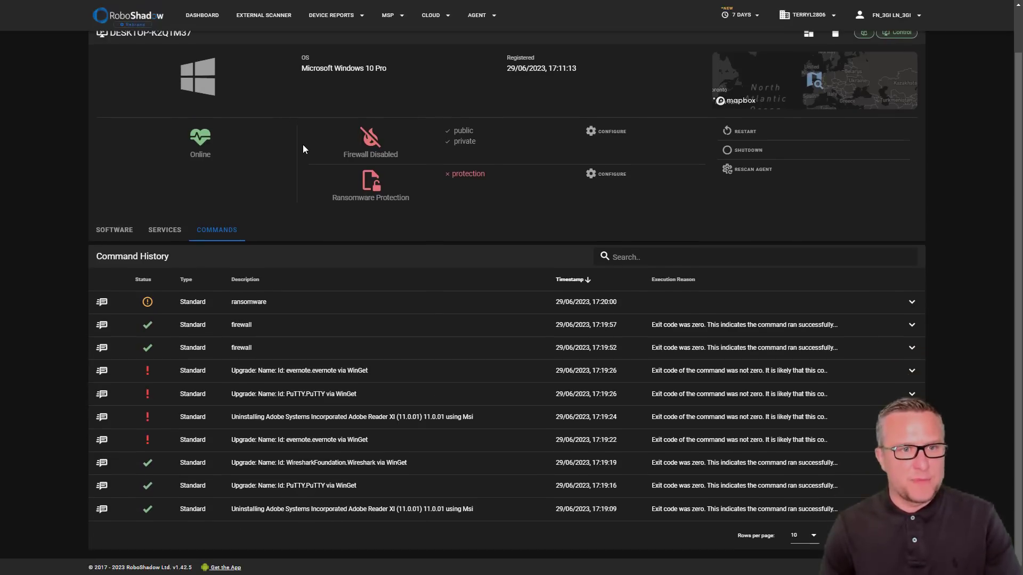
Check the dashboard, then open the Device Vulnerabilities report's applications table.
{"action": "left_click", "coordinate": [203, 15]}
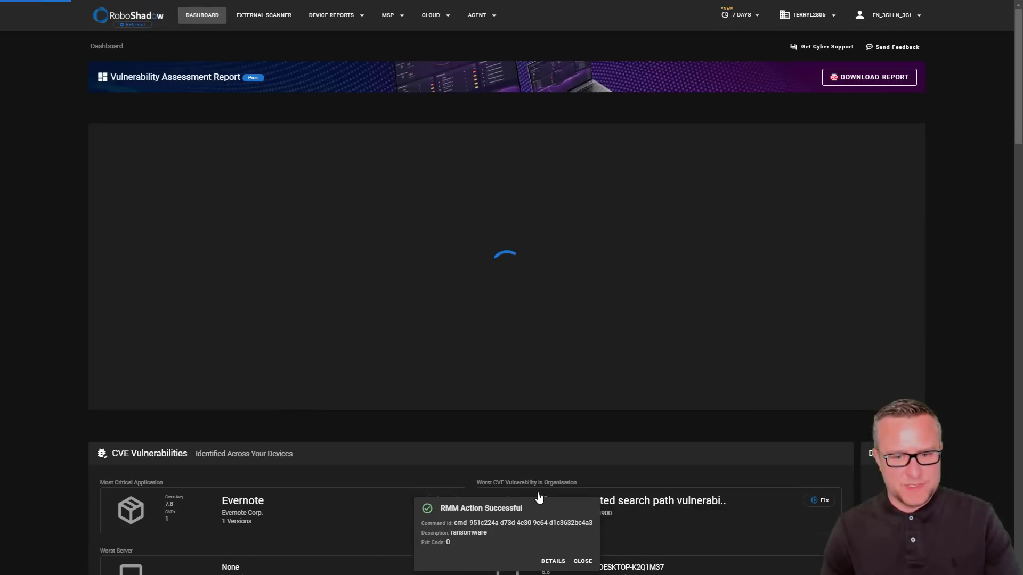
{"action": "scroll", "coordinate": [532, 453], "scroll_direction": "down", "scroll_amount": 6}
{"action": "scroll", "coordinate": [531, 454], "scroll_direction": "down", "scroll_amount": 3}
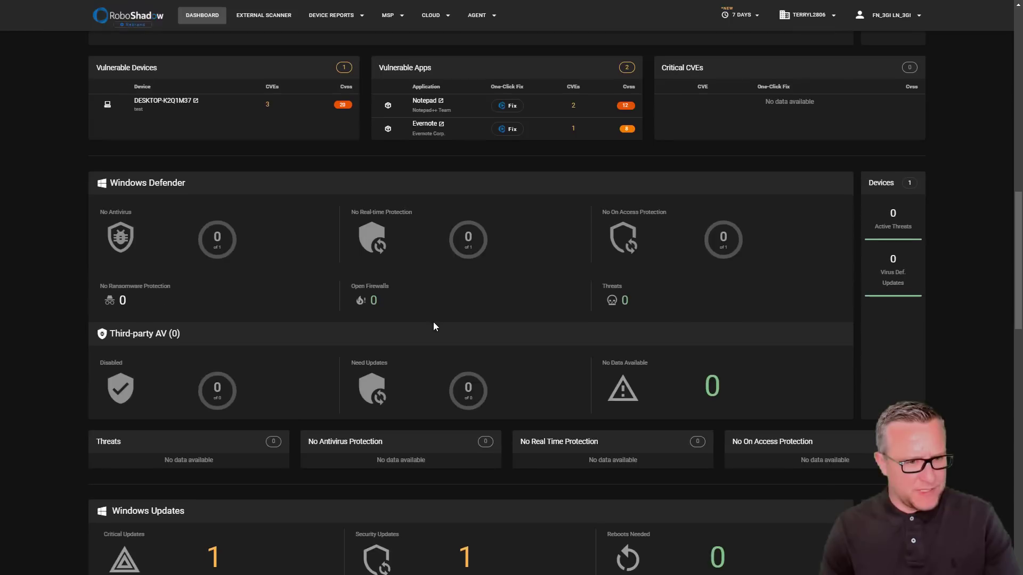
{"action": "scroll", "coordinate": [426, 314], "scroll_direction": "down", "scroll_amount": 4}
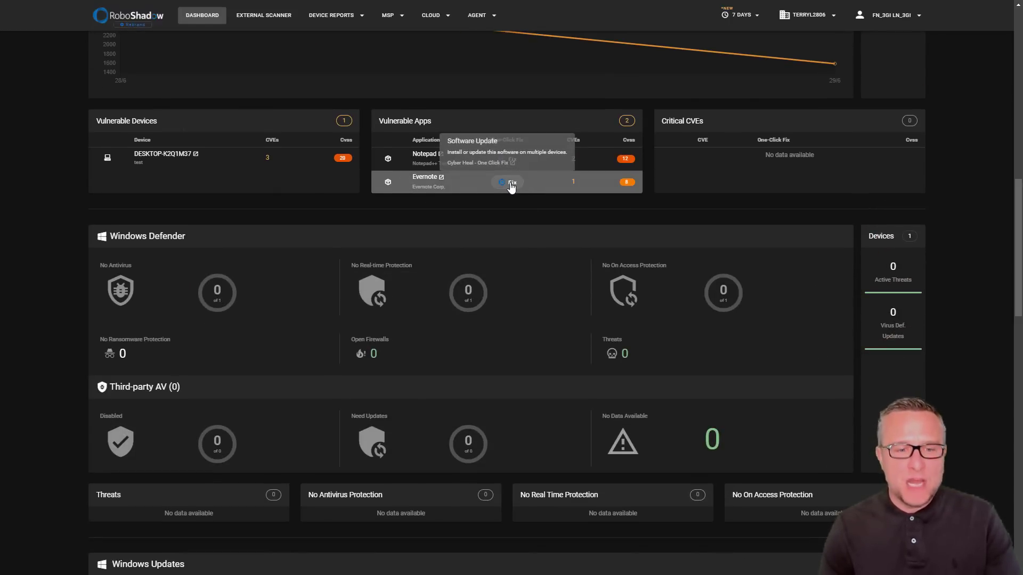
{"action": "left_click", "coordinate": [330, 15]}
{"action": "left_click", "coordinate": [362, 37]}
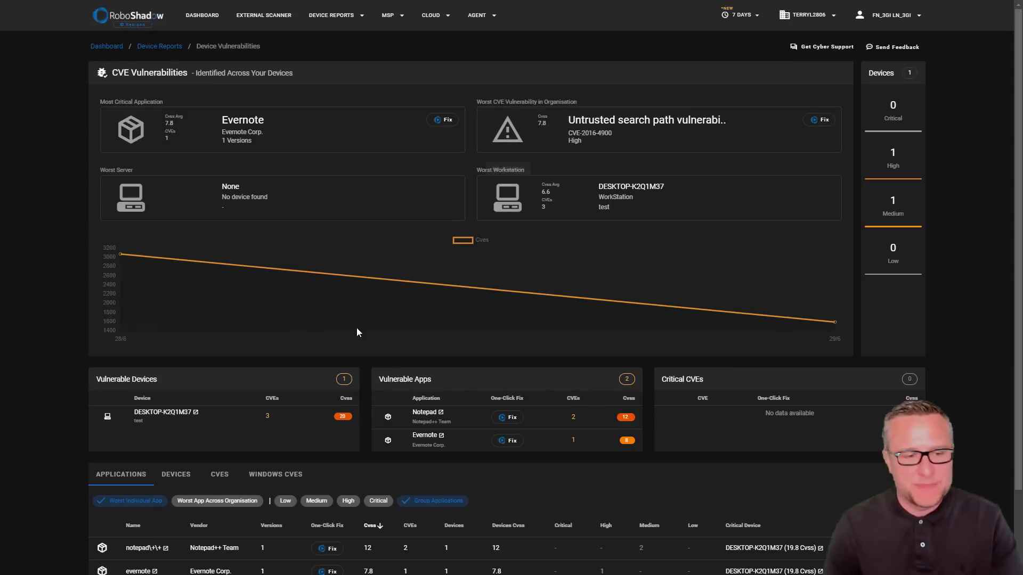
{"action": "scroll", "coordinate": [357, 326], "scroll_direction": "down", "scroll_amount": 1}
{"action": "scroll", "coordinate": [357, 324], "scroll_direction": "down", "scroll_amount": 1}
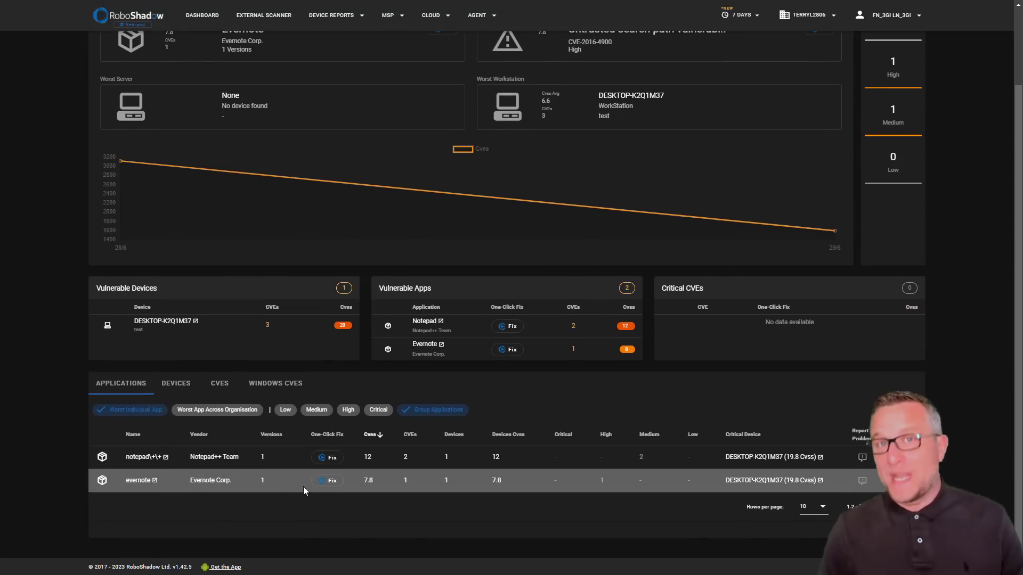
Ungroup applications, queue Evernote's complete removal from DESKTOP-K2Q1M37, and reload the page.
{"action": "left_click", "coordinate": [331, 481]}
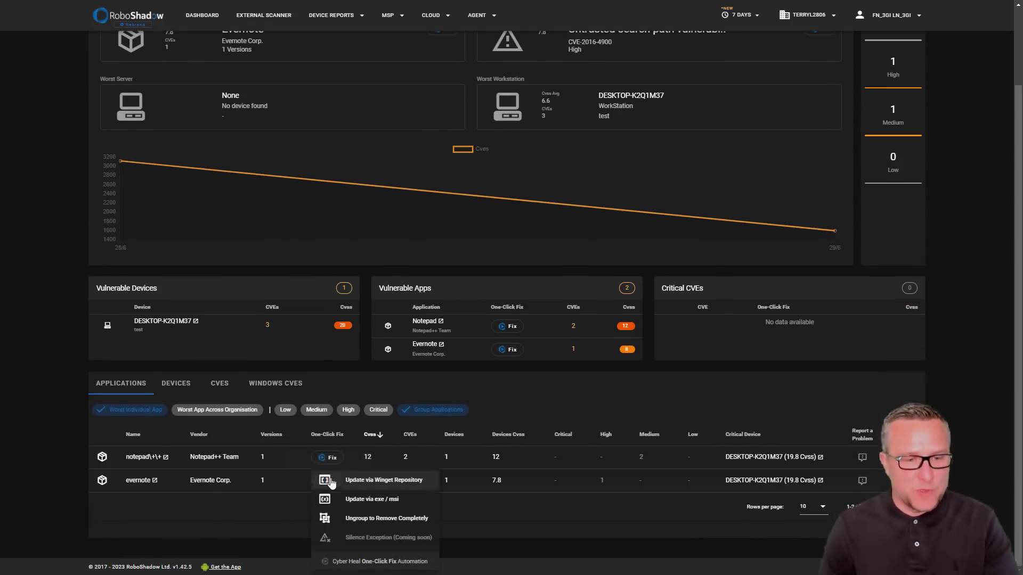
{"action": "left_click", "coordinate": [397, 519]}
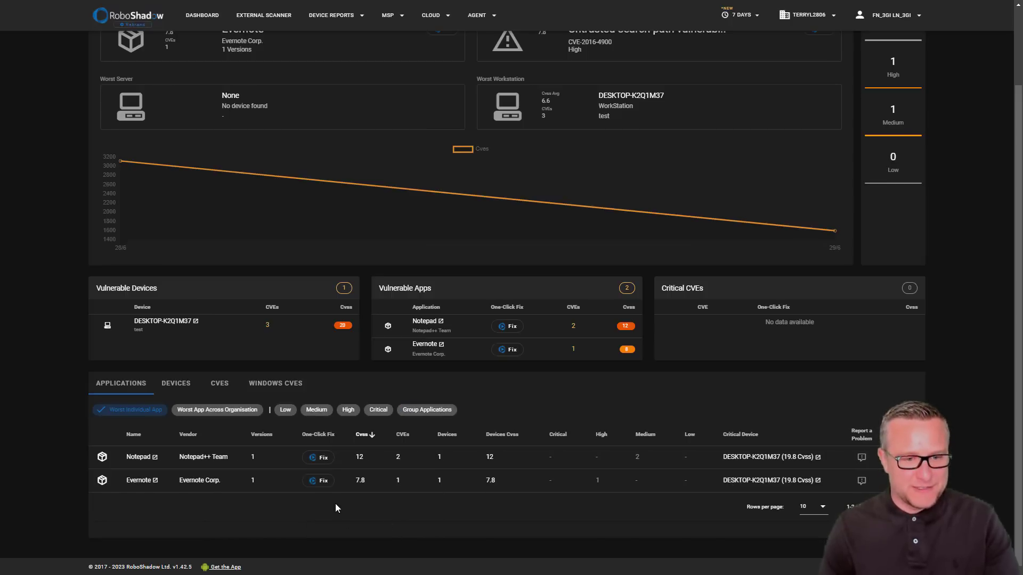
{"action": "left_click", "coordinate": [318, 481]}
{"action": "left_click", "coordinate": [395, 520]}
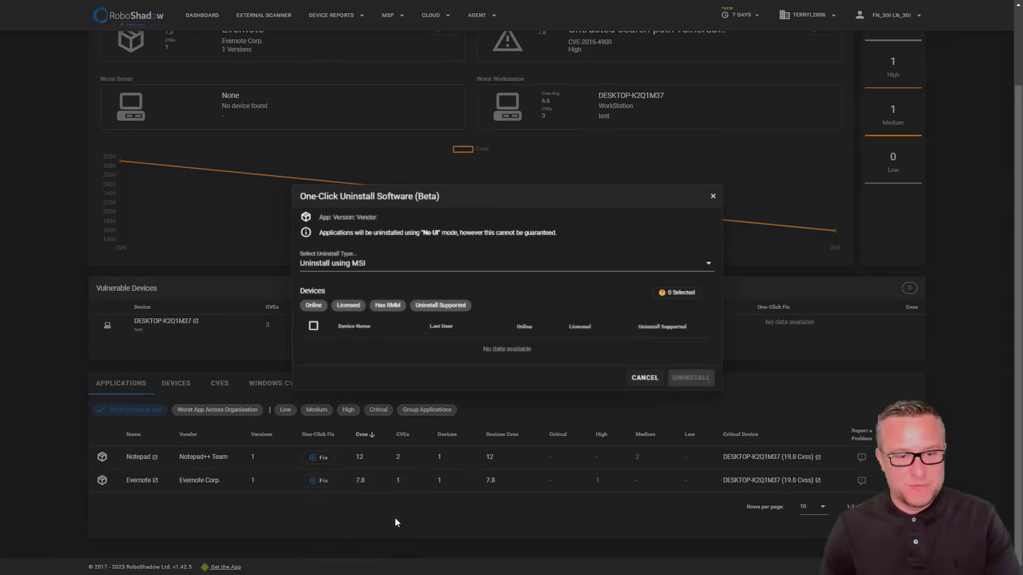
{"action": "left_click", "coordinate": [313, 344]}
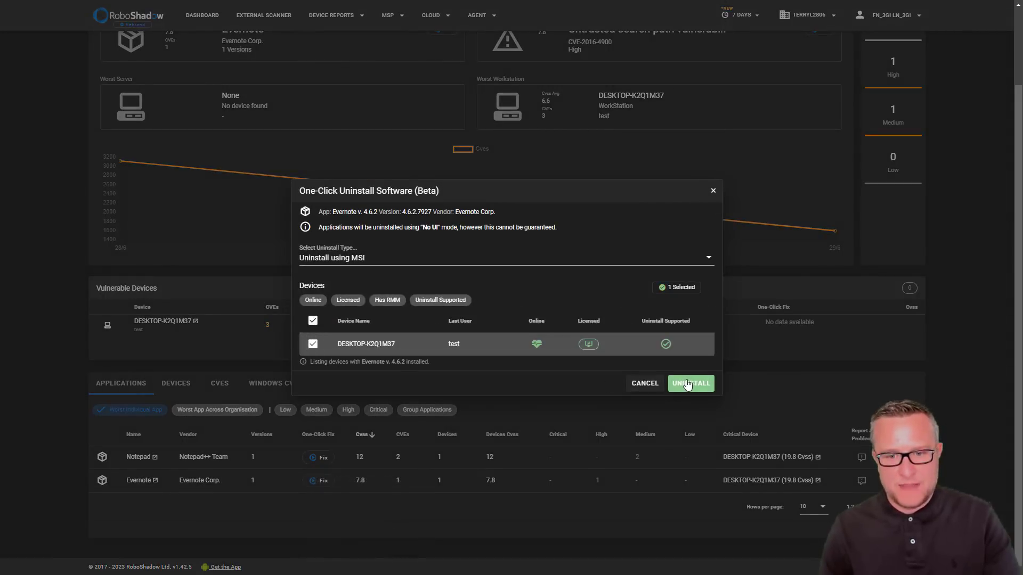
{"action": "left_click", "coordinate": [691, 384]}
{"action": "scroll", "coordinate": [359, 250], "scroll_direction": "up", "scroll_amount": 2}
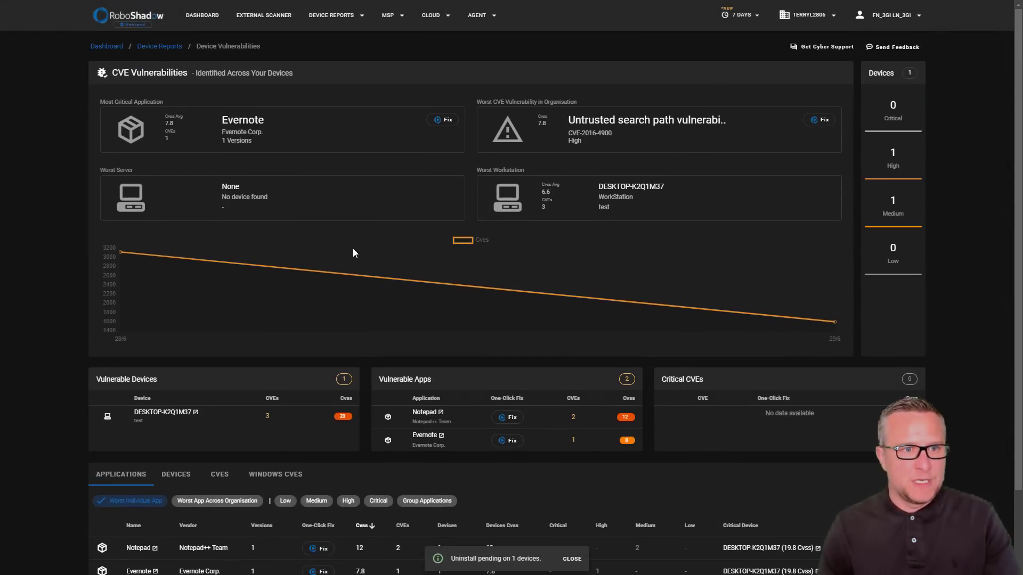
{"action": "key", "text": "F5"}
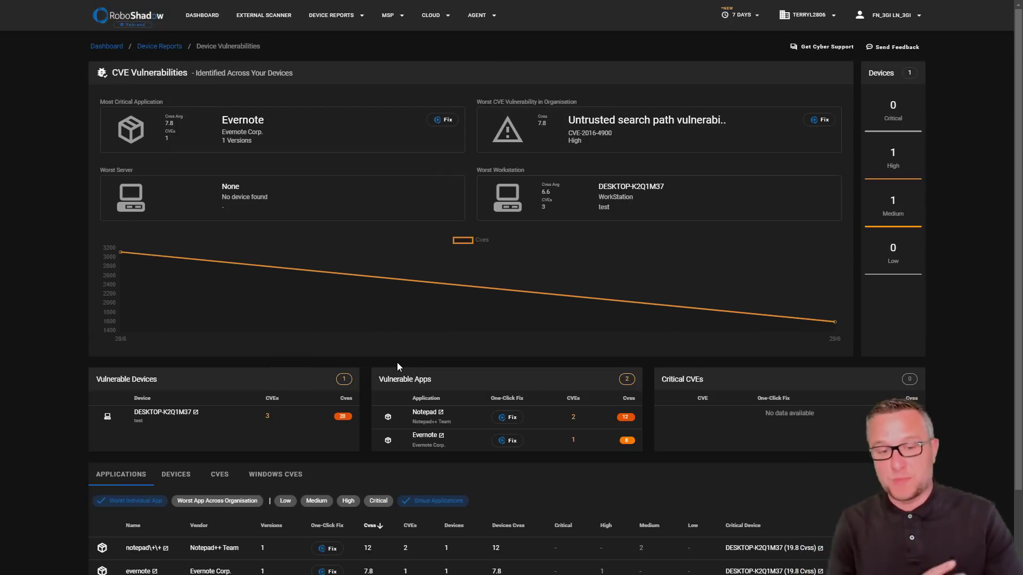
Queue a Winget update of Notepad++ to 8.5.3 on DESKTOP-K2Q1M37.
{"action": "scroll", "coordinate": [449, 393], "scroll_direction": "down", "scroll_amount": 3}
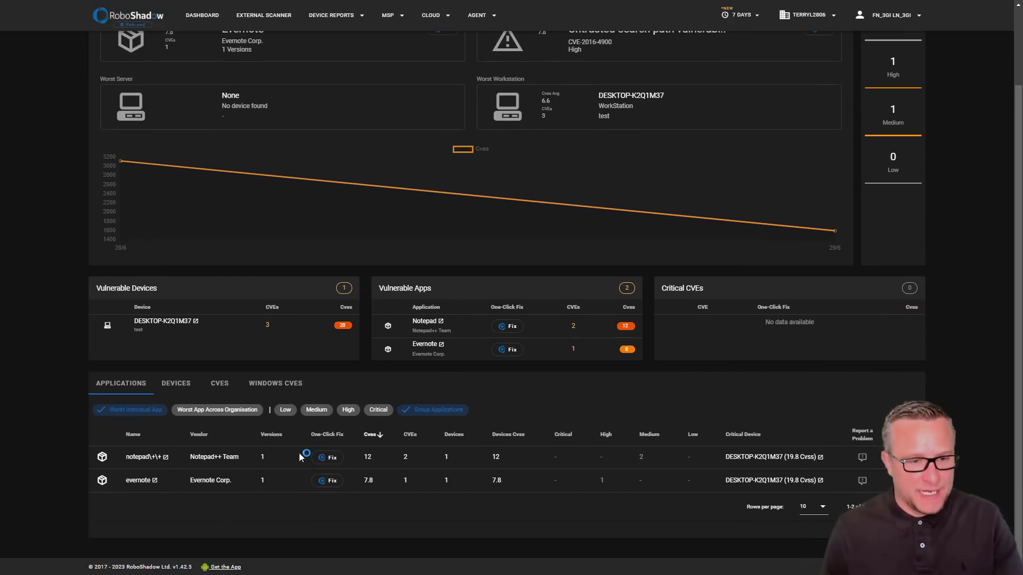
{"action": "left_click", "coordinate": [329, 457]}
{"action": "left_click", "coordinate": [406, 479]}
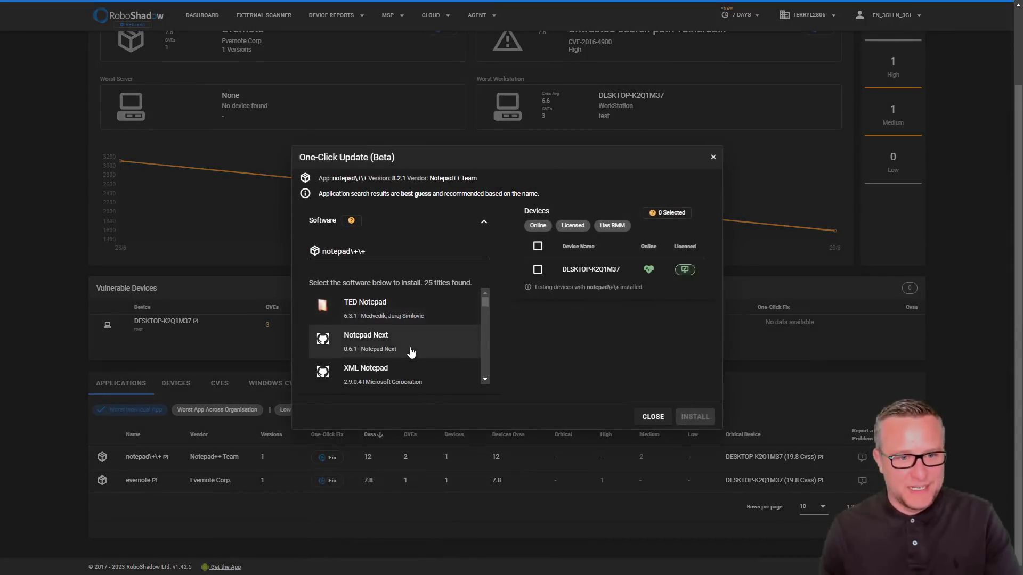
{"action": "scroll", "coordinate": [410, 352], "scroll_direction": "down", "scroll_amount": 2}
{"action": "left_click", "coordinate": [394, 327]}
{"action": "left_click", "coordinate": [538, 269]}
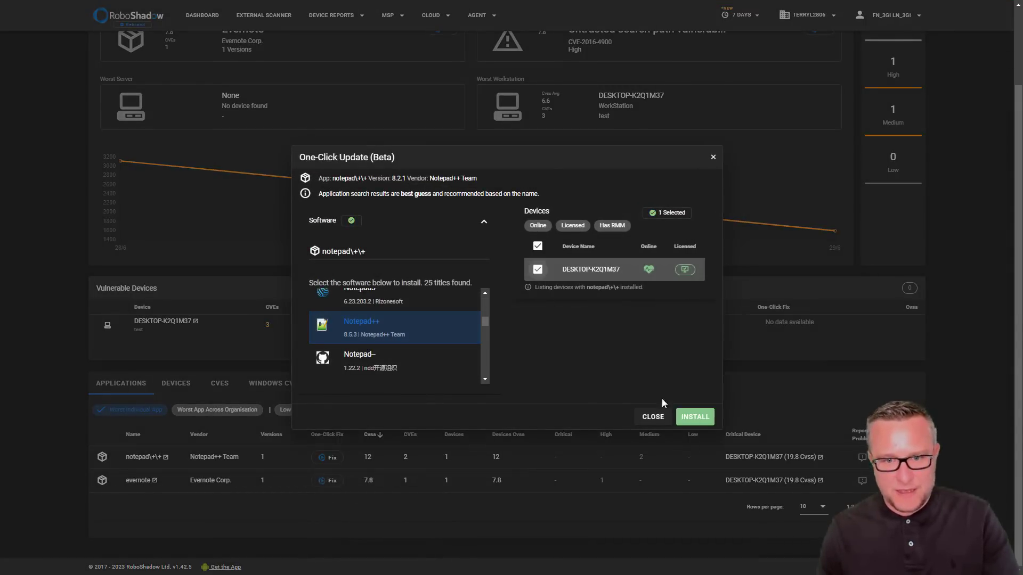
{"action": "left_click", "coordinate": [695, 417]}
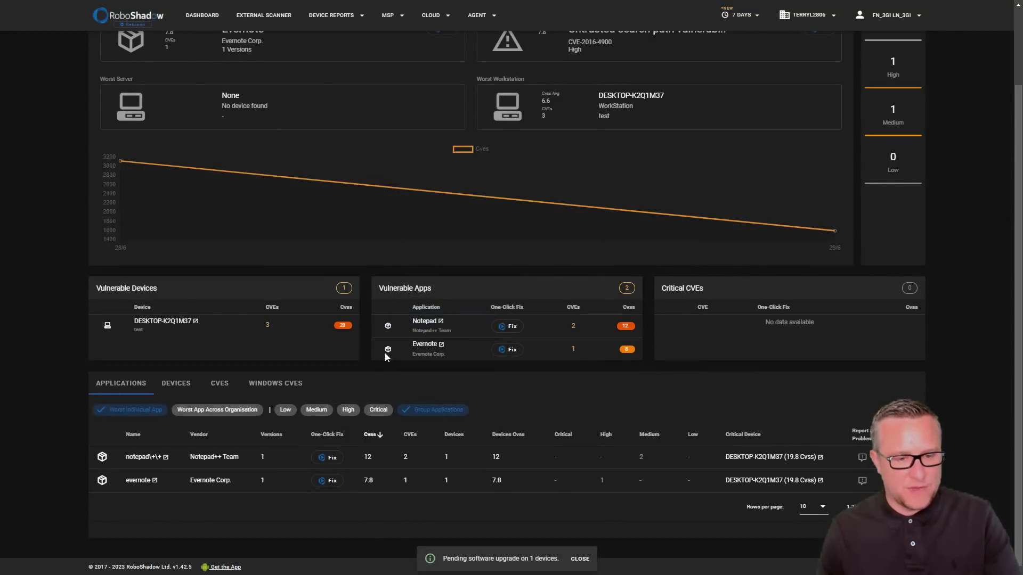
{"action": "scroll", "coordinate": [314, 21], "scroll_direction": "up", "scroll_amount": 2}
{"action": "left_click", "coordinate": [330, 15]}
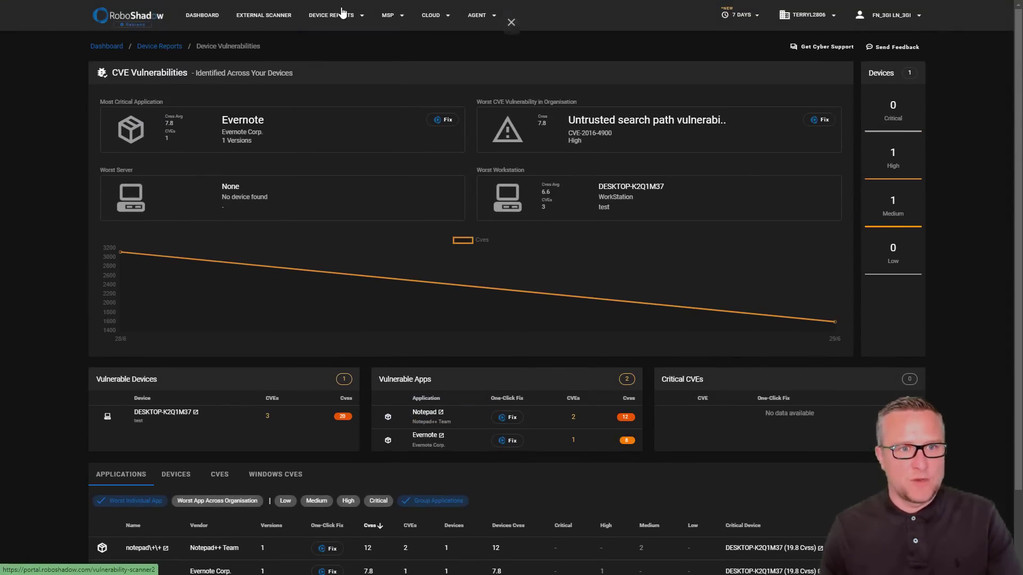
{"action": "scroll", "coordinate": [274, 303], "scroll_direction": "down", "scroll_amount": 2}
{"action": "scroll", "coordinate": [247, 477], "scroll_direction": "up", "scroll_amount": 2}
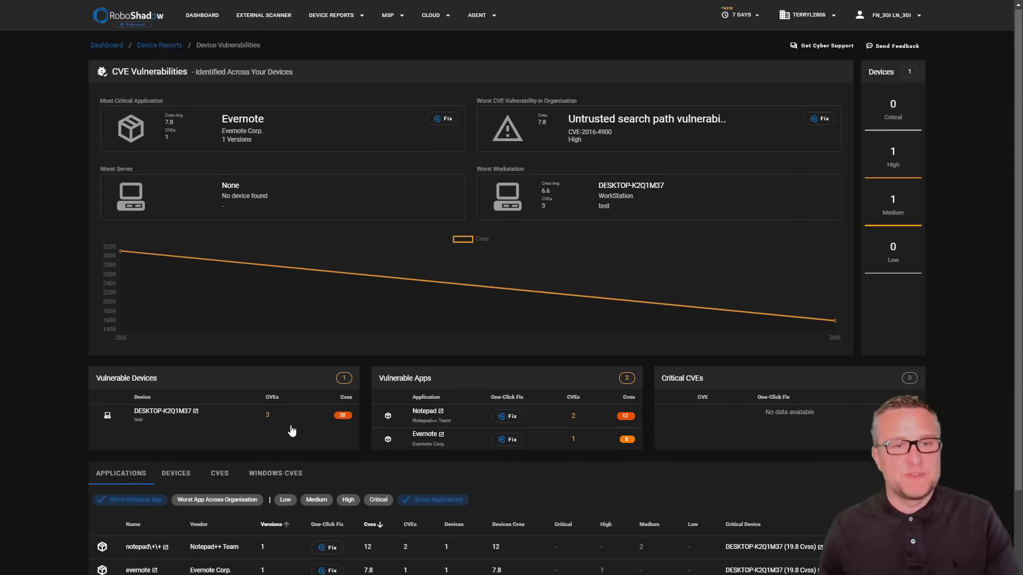
From Cyber Heal, search for Evernote and install it on DESKTOP-K2Q1M37.
{"action": "left_click", "coordinate": [477, 17]}
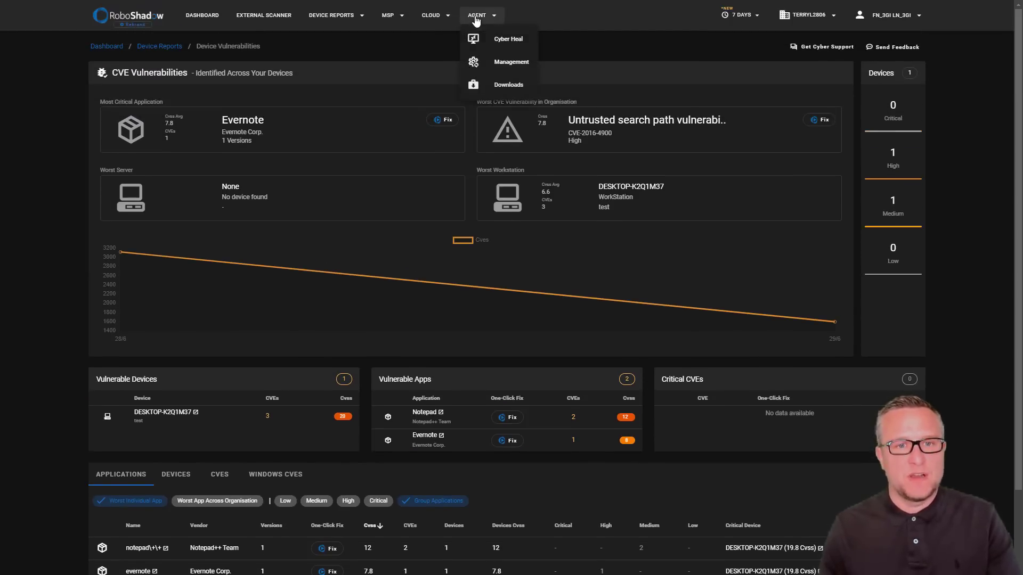
{"action": "left_click", "coordinate": [517, 45]}
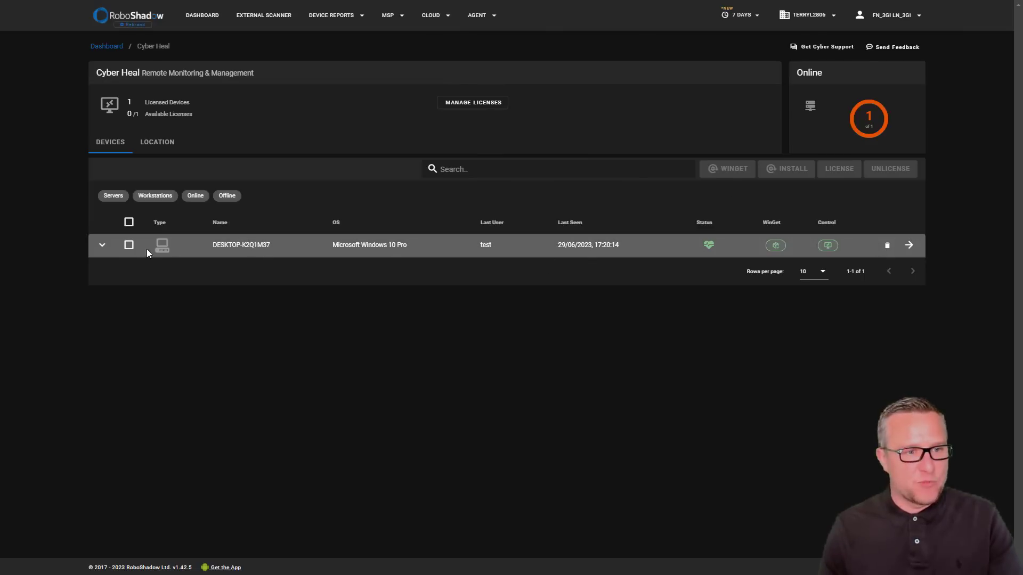
{"action": "left_click", "coordinate": [128, 245]}
{"action": "left_click", "coordinate": [804, 176]}
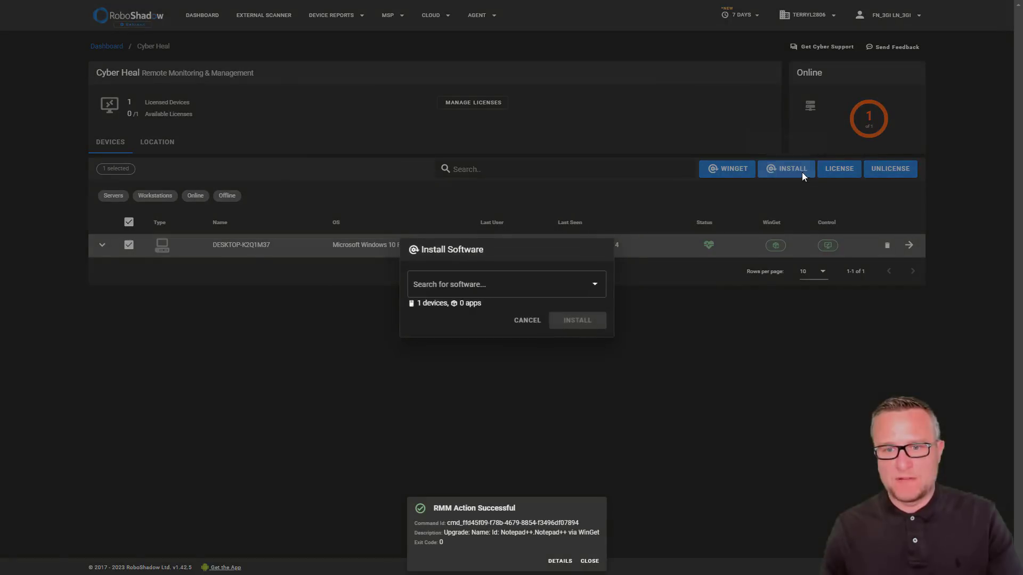
{"action": "left_click", "coordinate": [478, 277]}
{"action": "type", "text": "even"}
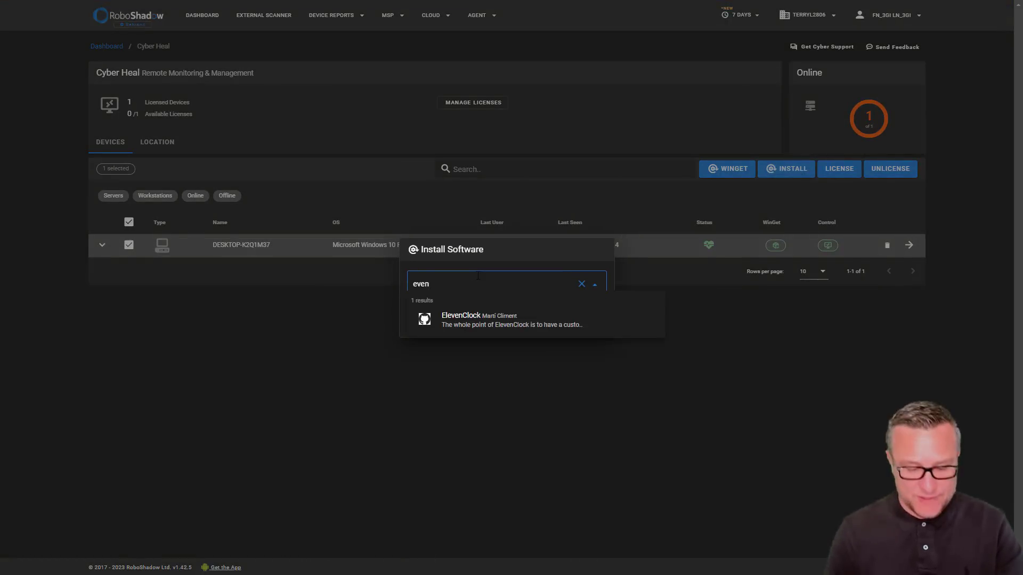
{"action": "key", "text": "BackSpace"}
{"action": "type", "text": "r"}
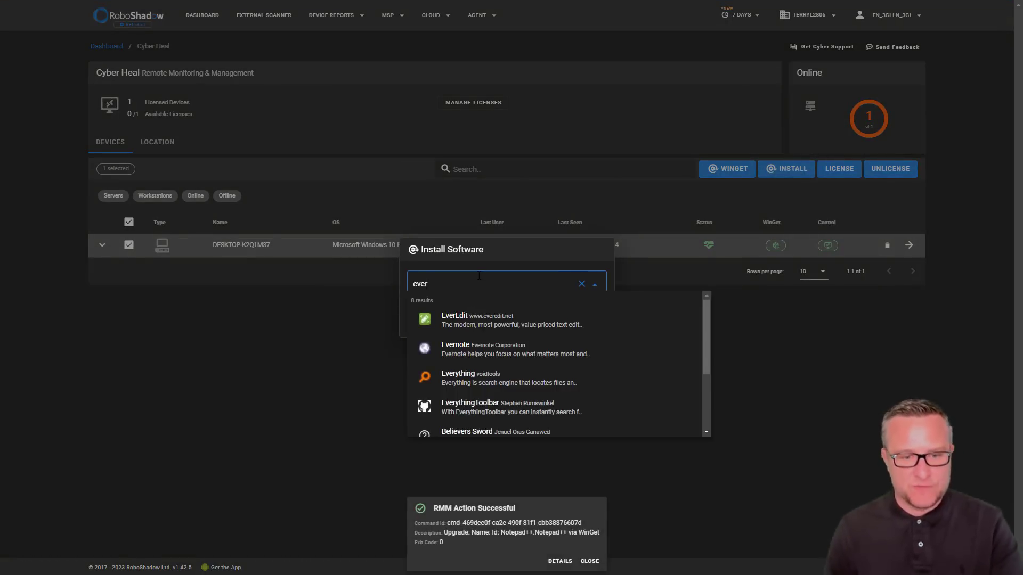
{"action": "left_click", "coordinate": [482, 345]}
{"action": "left_click", "coordinate": [595, 326]}
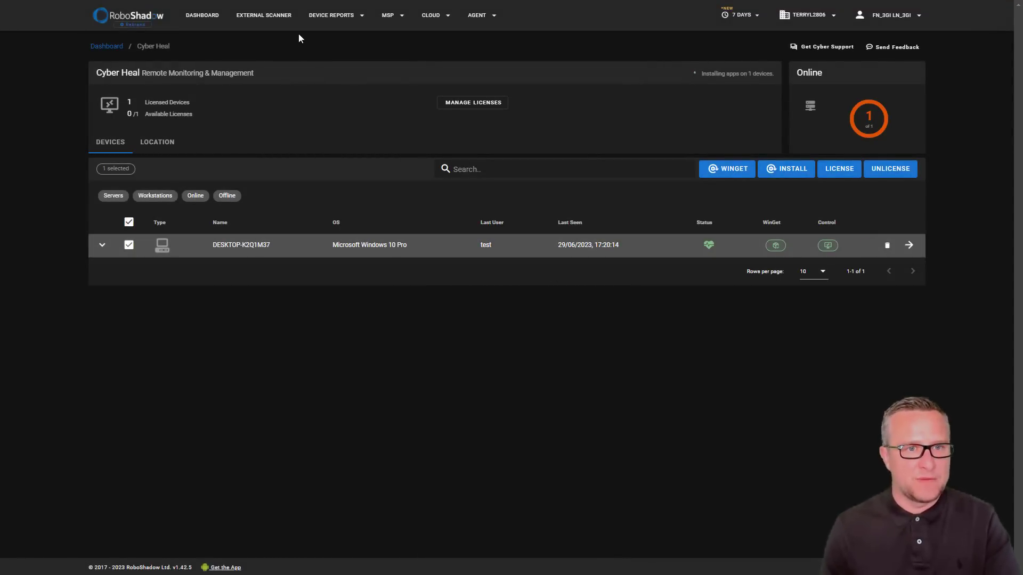
Return to the Dashboard and review the CVE Vulnerabilities and Windows Defender sections showing zero issues.
{"action": "left_click", "coordinate": [202, 15]}
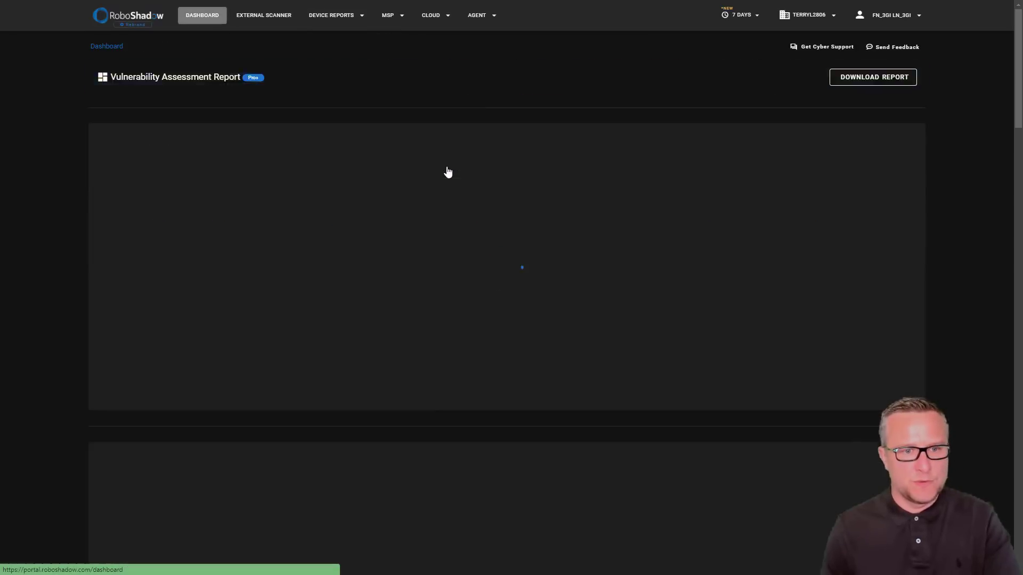
{"action": "scroll", "coordinate": [358, 248], "scroll_direction": "down", "scroll_amount": 5}
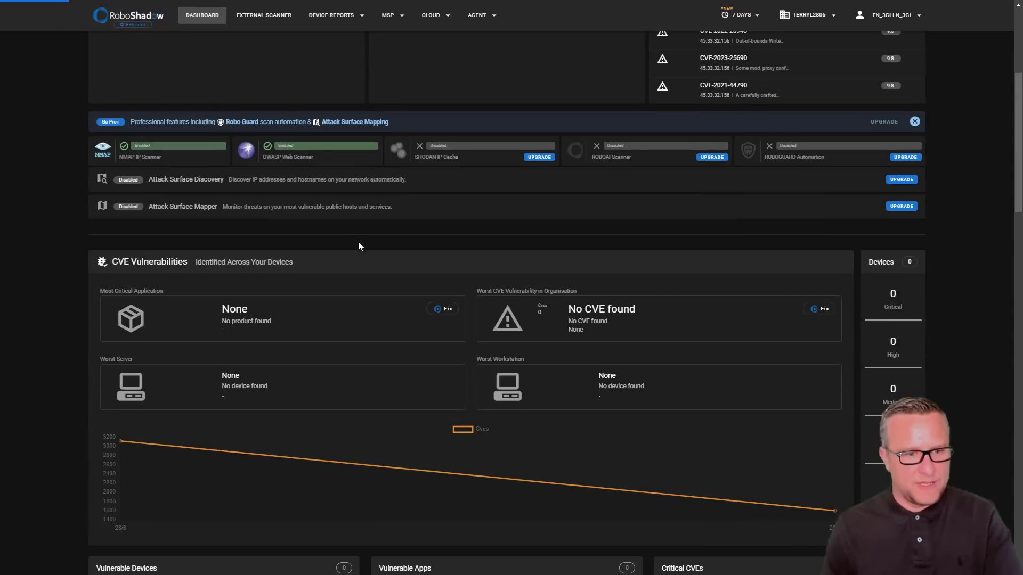
{"action": "scroll", "coordinate": [442, 309], "scroll_direction": "down", "scroll_amount": 3}
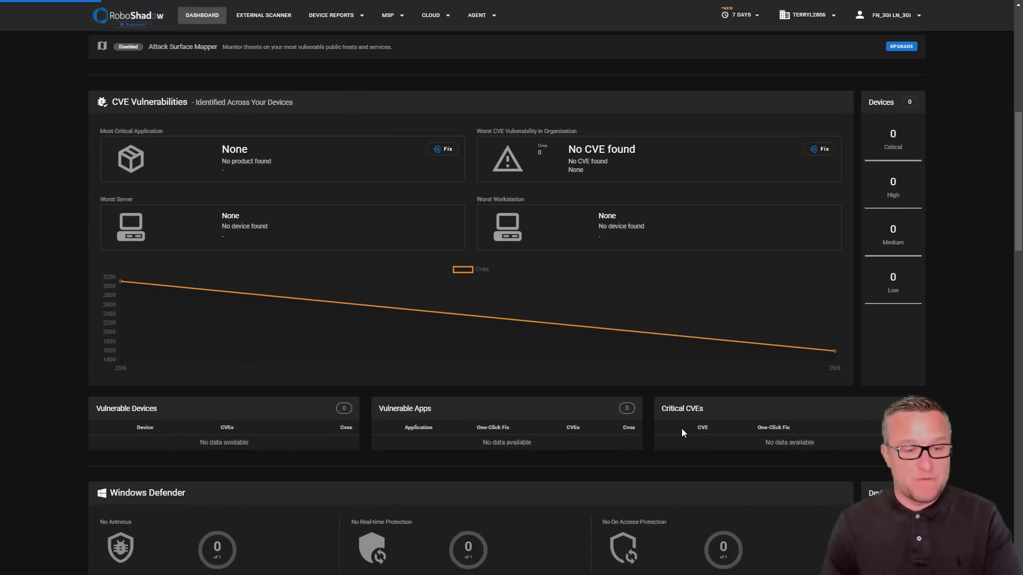
{"action": "scroll", "coordinate": [684, 429], "scroll_direction": "down", "scroll_amount": 4}
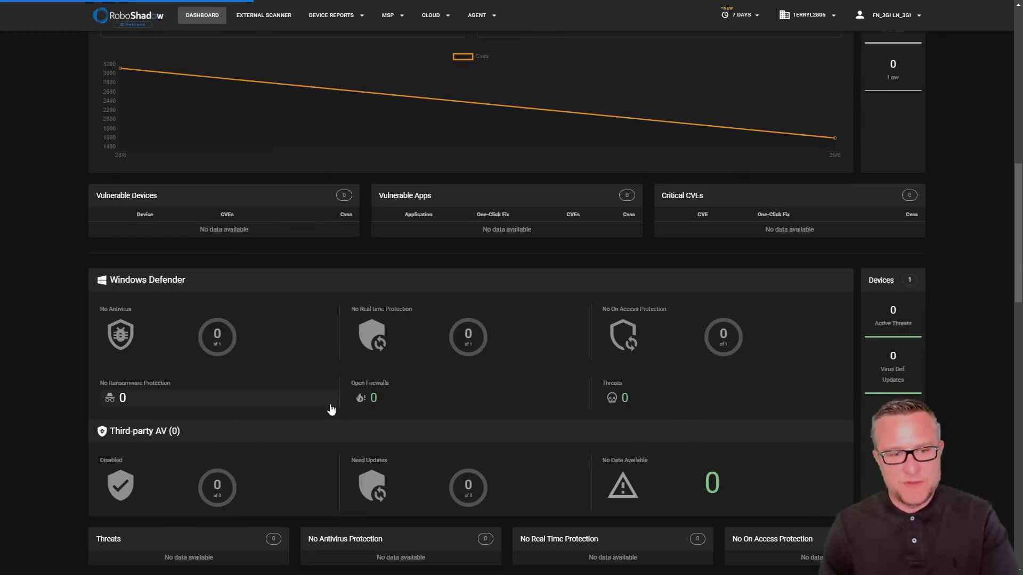